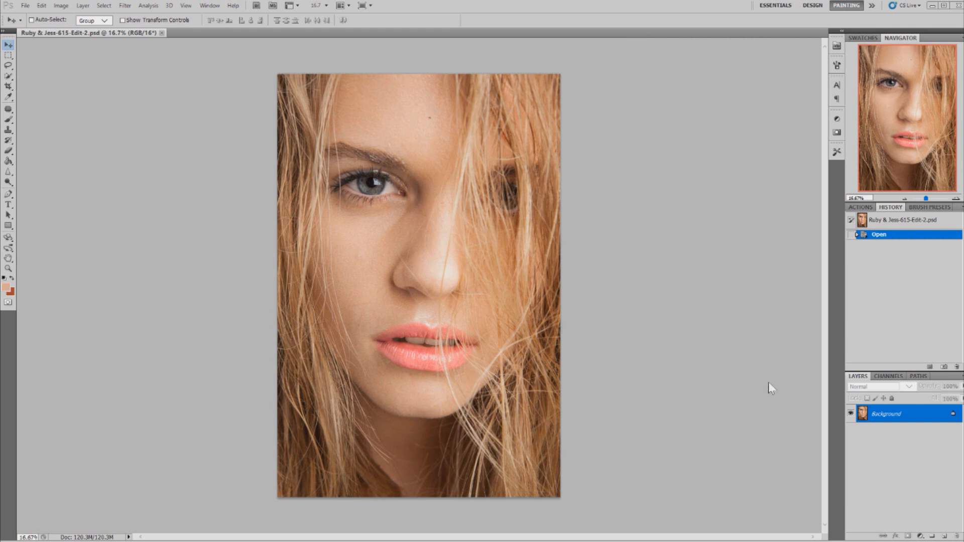
# - Add a Curves adjustment layer brightened with a point at input 100, output 168, and invert its mask to black
pyautogui.click(920, 536)
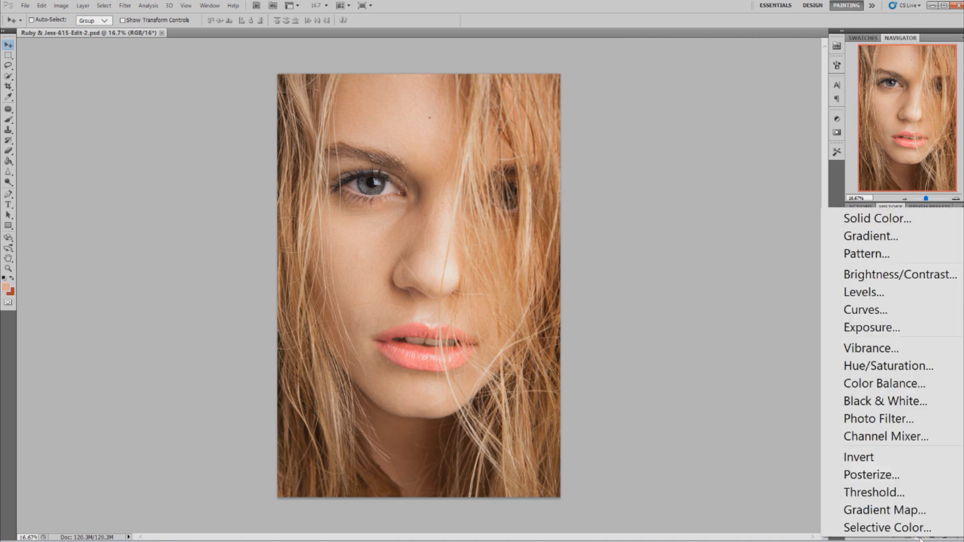
pyautogui.click(889, 315)
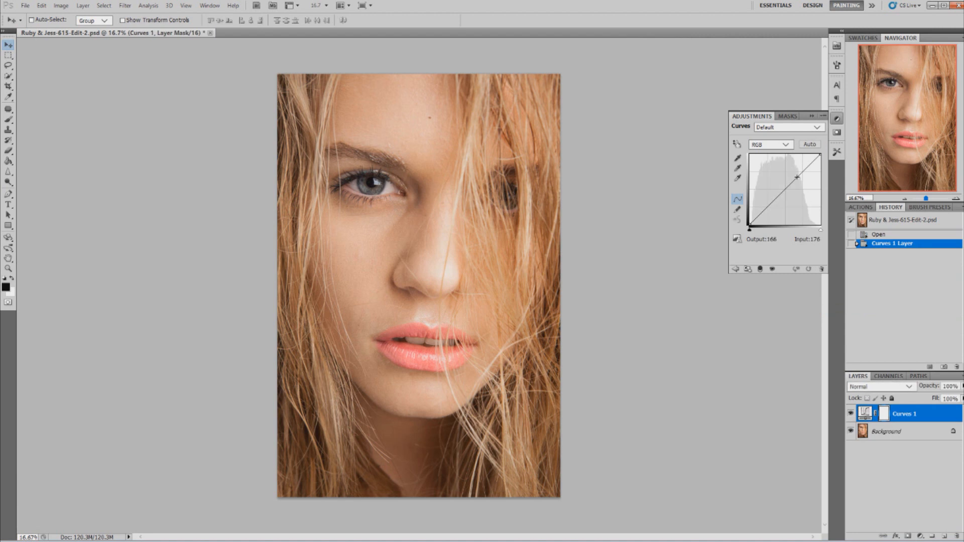
pyautogui.moveTo(789, 181); pyautogui.dragTo(777, 178)
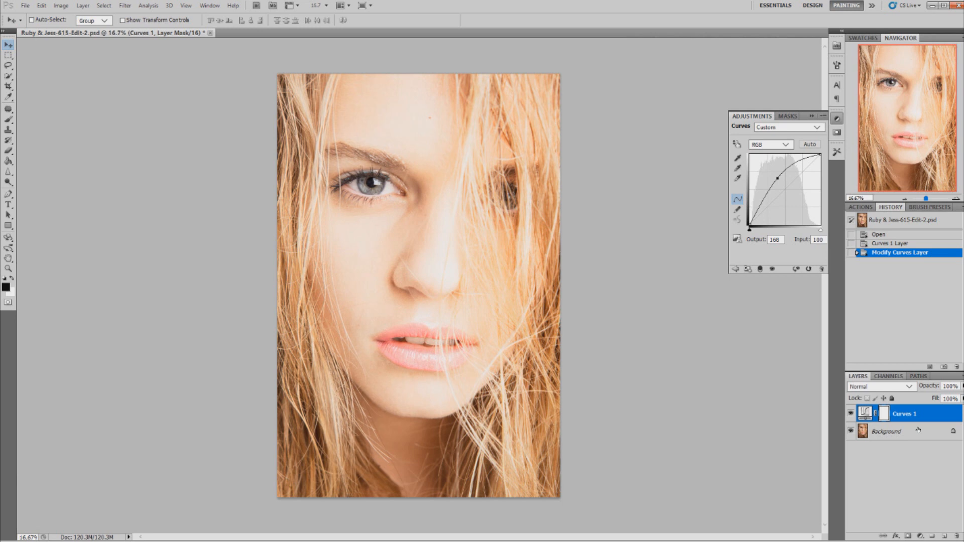
pyautogui.hotkey('ctrl', 'i')
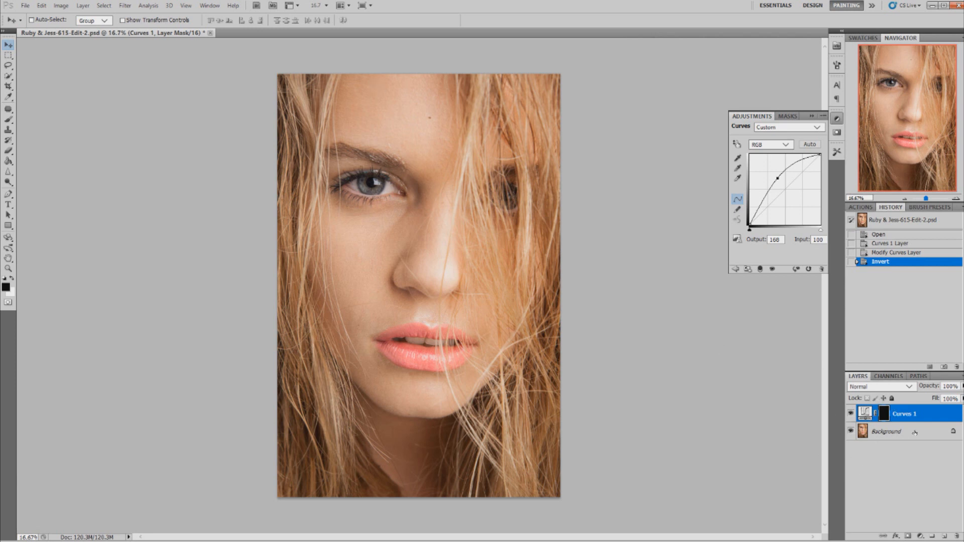
# - Add a second Curves adjustment layer darkened with a point at input 156, output 87, and invert its mask to black
pyautogui.click(921, 536)
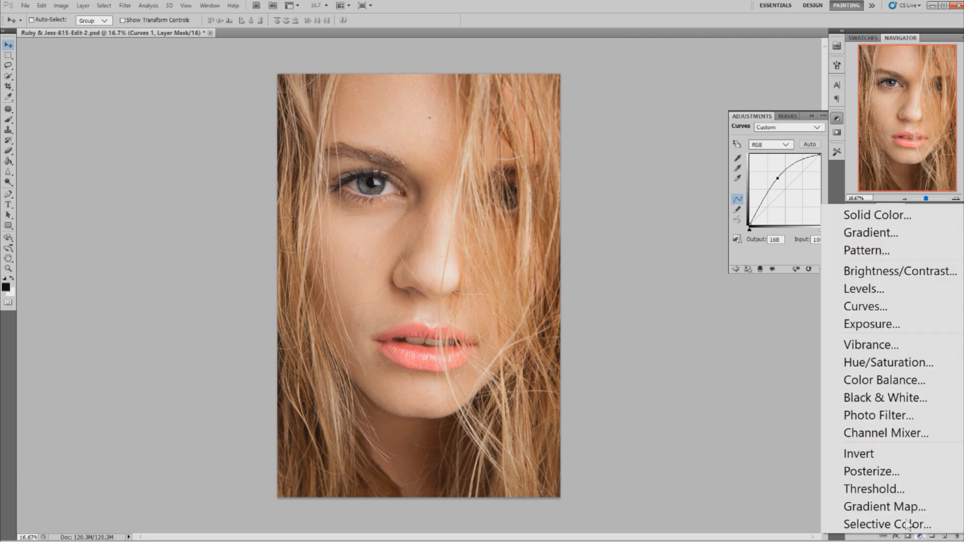
pyautogui.click(878, 306)
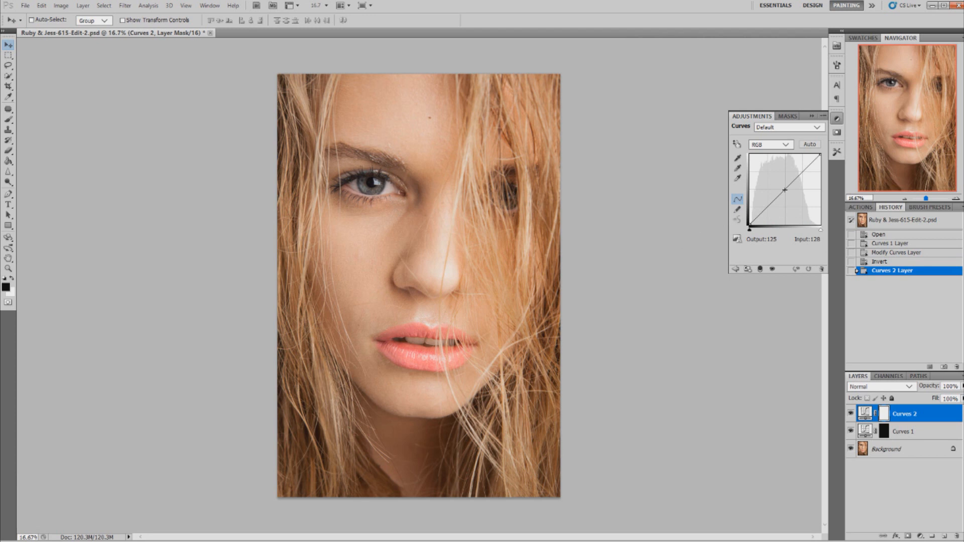
pyautogui.moveTo(784, 190); pyautogui.dragTo(792, 201)
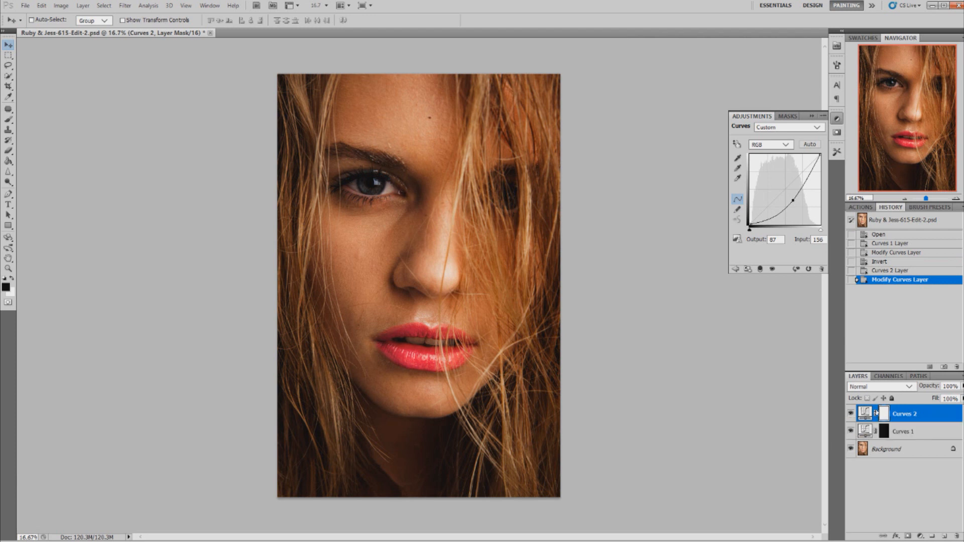
pyautogui.hotkey('ctrl', 'i')
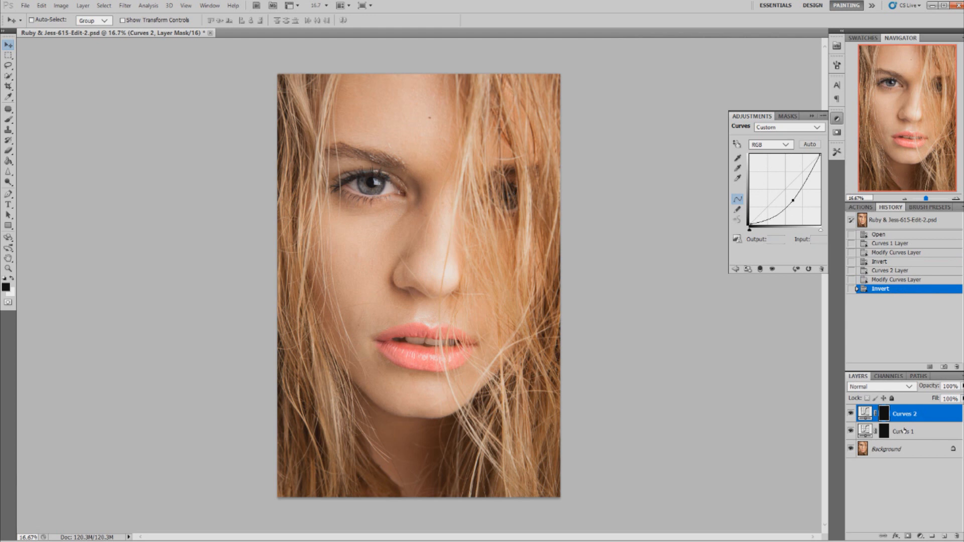
# - Rename the brightening Curves 1 layer as Dodging
pyautogui.click(914, 435)
pyautogui.doubleClick(914, 435)
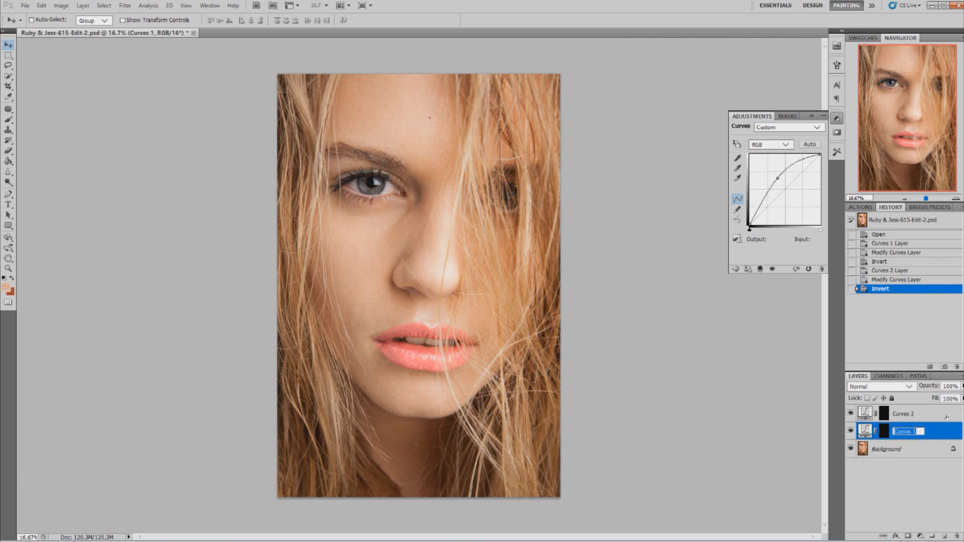
pyautogui.write('Dodging')
pyautogui.press('Return')
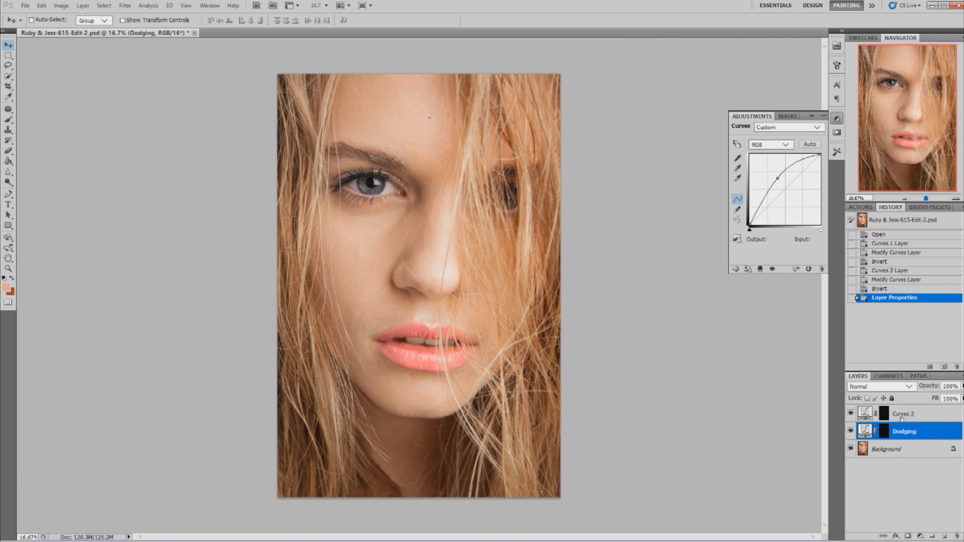
# - Rename the darkening Curves 2 layer as Burning and move the Dodging layer above it
pyautogui.click(911, 413)
pyautogui.doubleClick(903, 413)
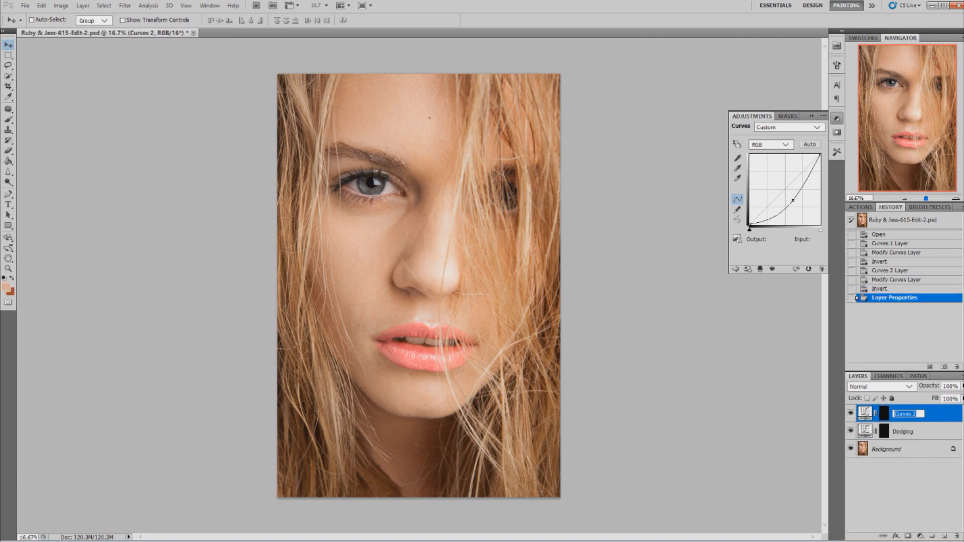
pyautogui.write('Burning')
pyautogui.press('Return')
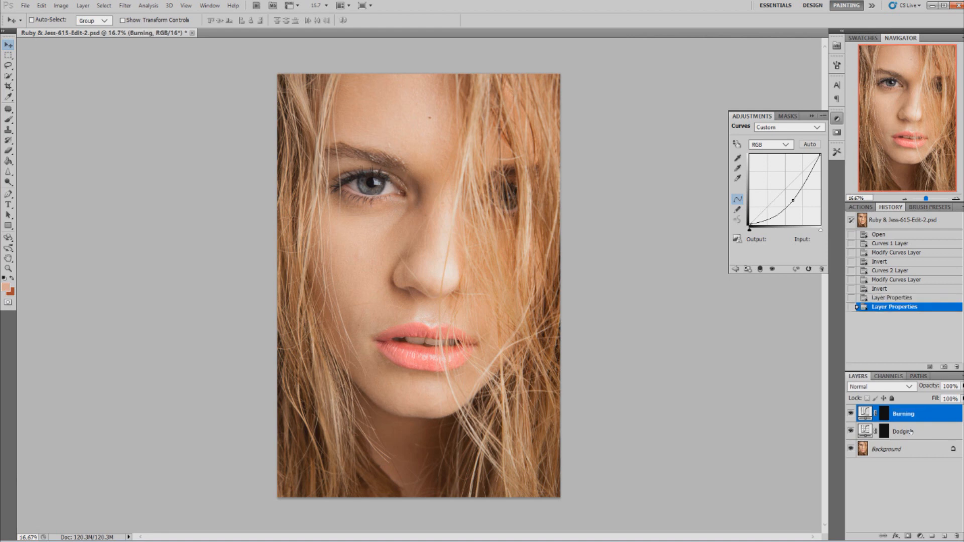
pyautogui.click(891, 435)
pyautogui.moveTo(892, 436); pyautogui.dragTo(904, 414)
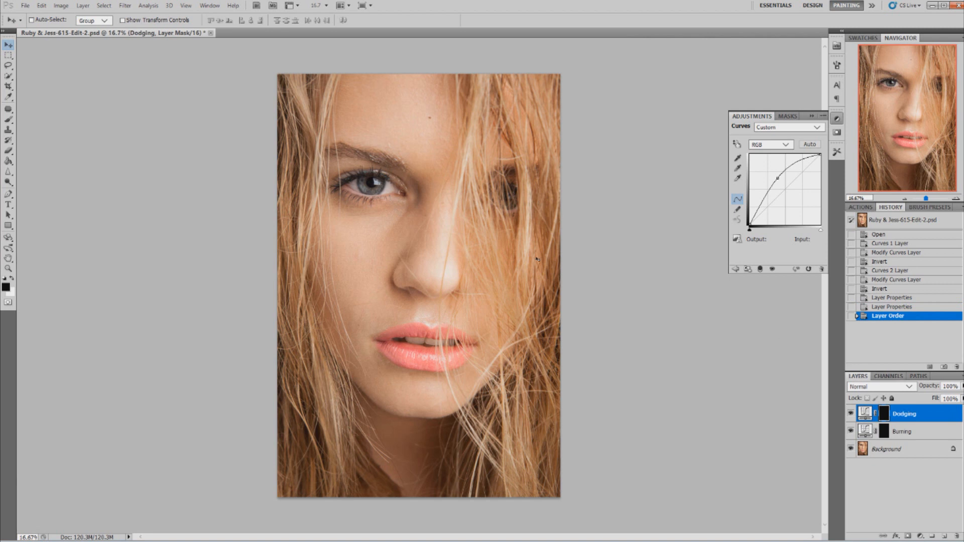
# - Set up the Brush tool with white as the foreground color and 1% flow for close-up work around the mouth and cheek
pyautogui.click(9, 268)
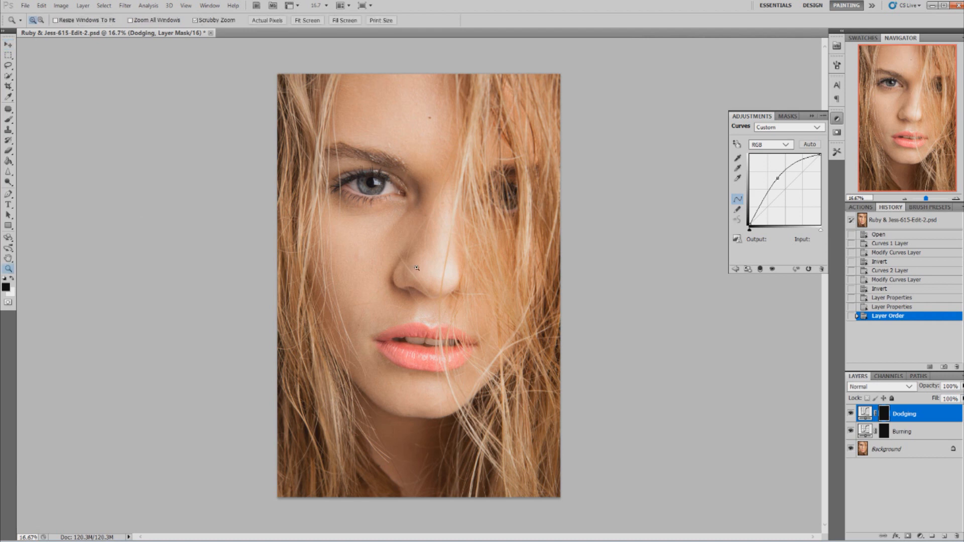
pyautogui.click(417, 268)
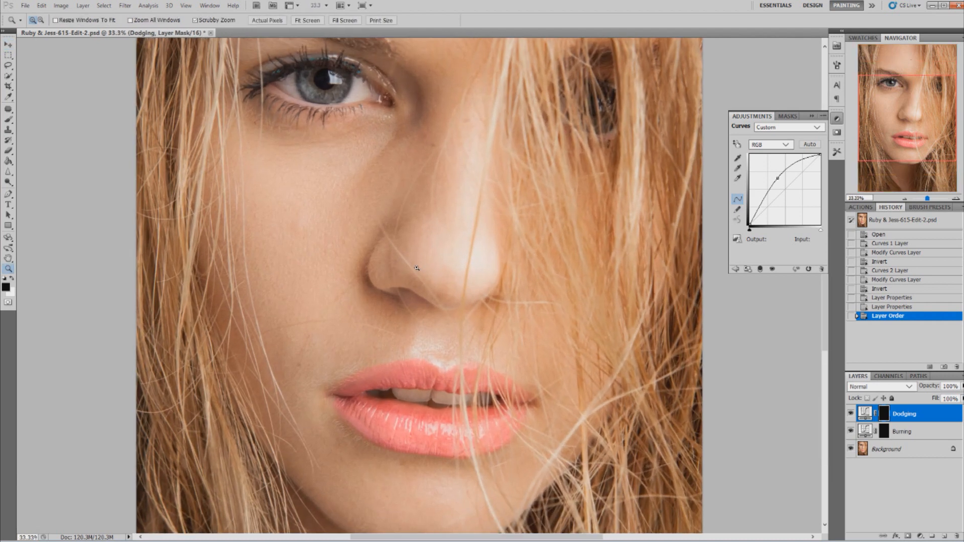
pyautogui.click(8, 120)
pyautogui.moveTo(826, 300); pyautogui.dragTo(827, 295)
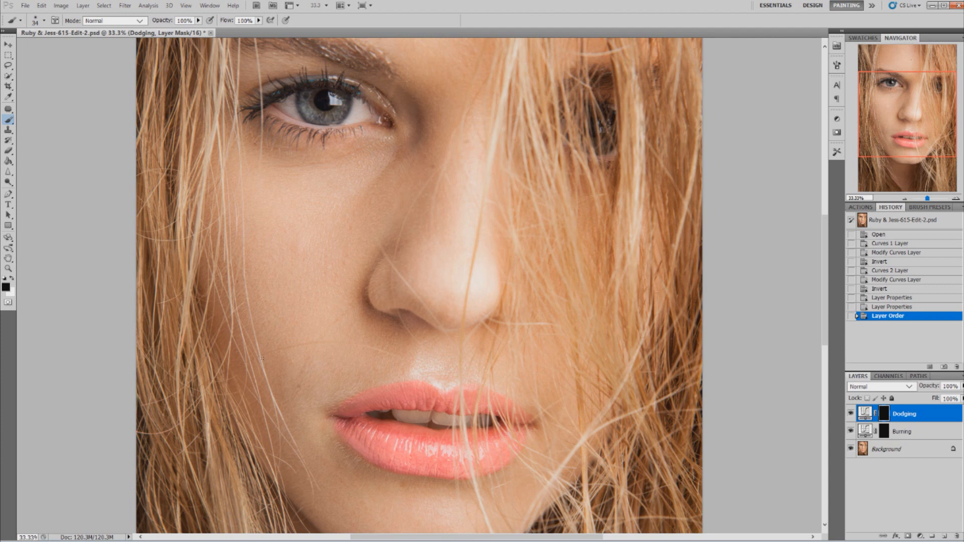
pyautogui.click(8, 268)
pyautogui.moveTo(317, 486); pyautogui.dragTo(317, 485)
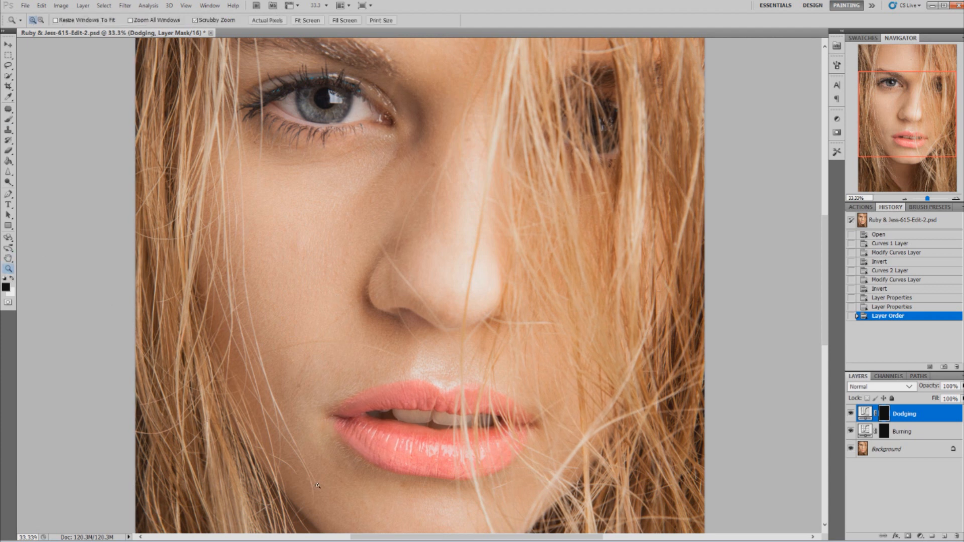
pyautogui.click(317, 486)
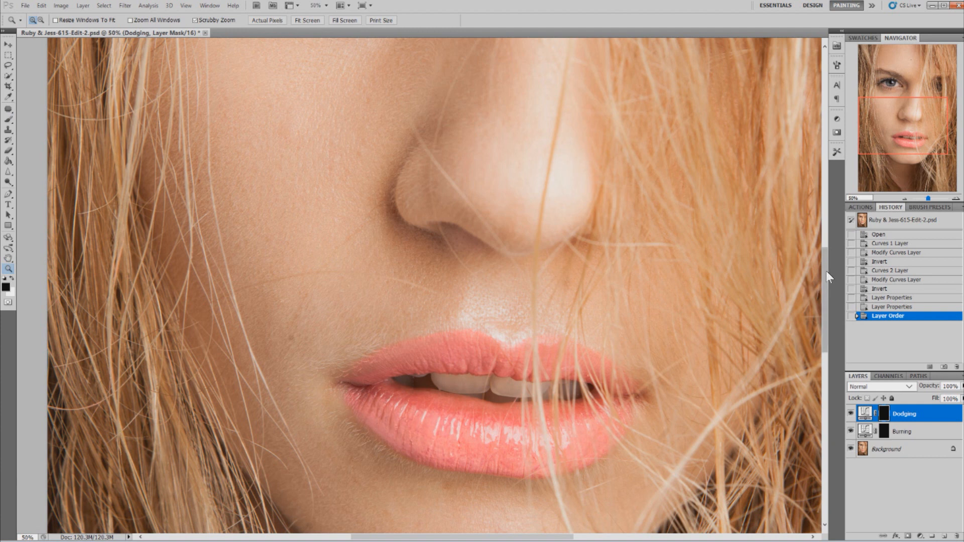
pyautogui.moveTo(826, 270); pyautogui.dragTo(824, 287)
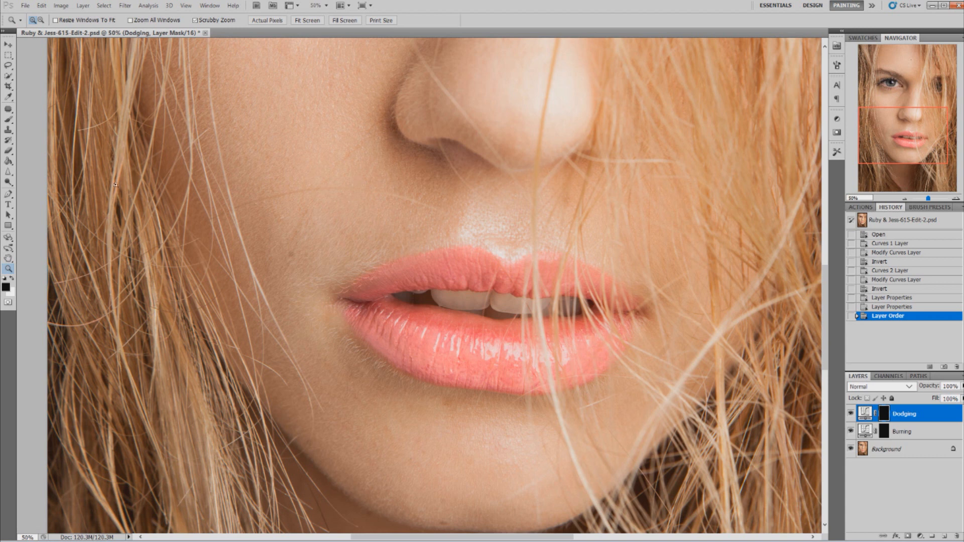
pyautogui.click(8, 119)
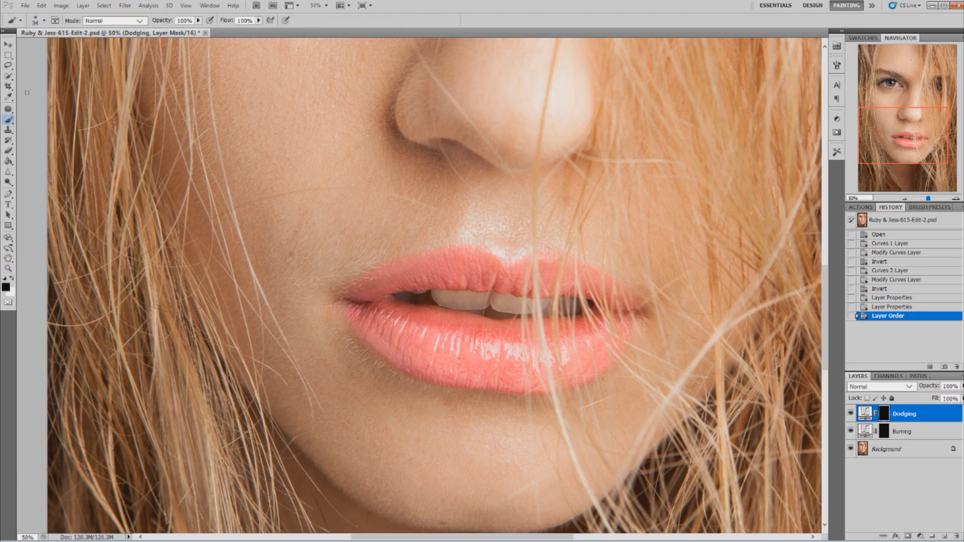
pyautogui.click(11, 277)
pyautogui.click(258, 20)
pyautogui.moveTo(259, 30); pyautogui.dragTo(207, 29)
pyautogui.press('Return')
# - Paint short white strokes on the Dodging mask to lighten dark spots on the cheek beside the nostril
pyautogui.click(324, 155)
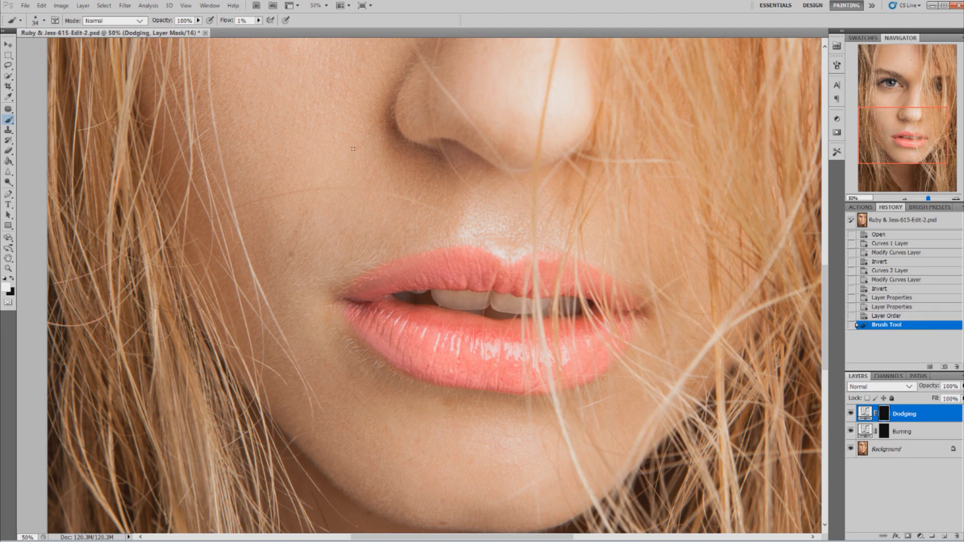
pyautogui.click(374, 125)
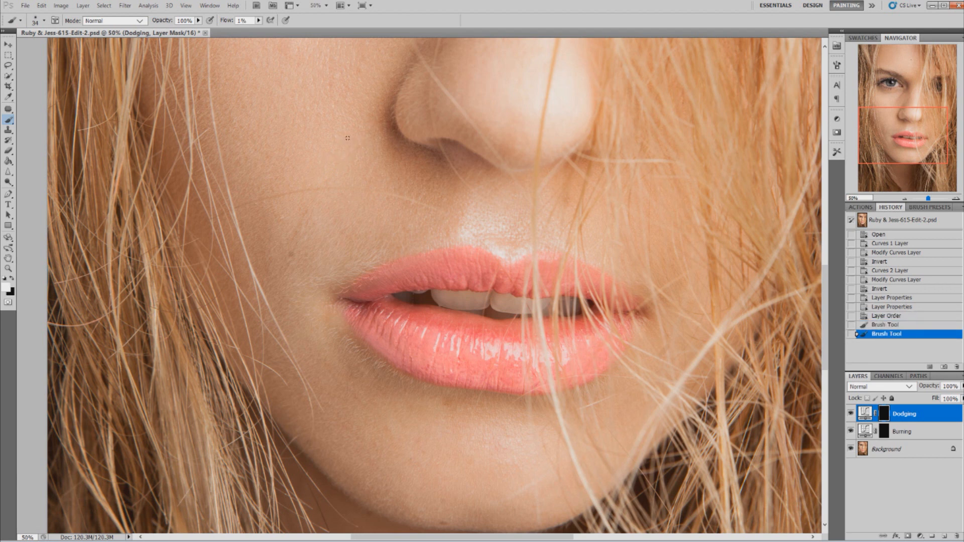
pyautogui.moveTo(347, 135); pyautogui.dragTo(349, 163)
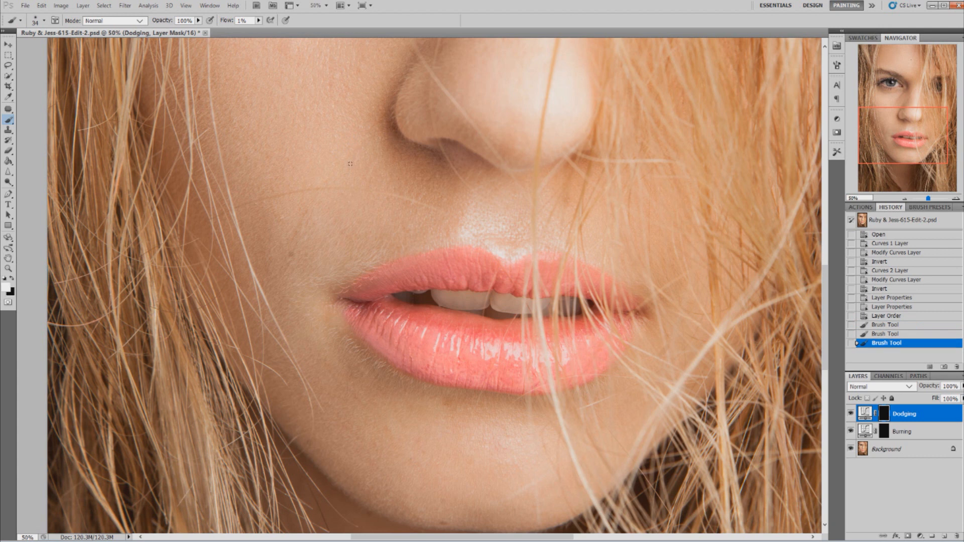
pyautogui.click(363, 147)
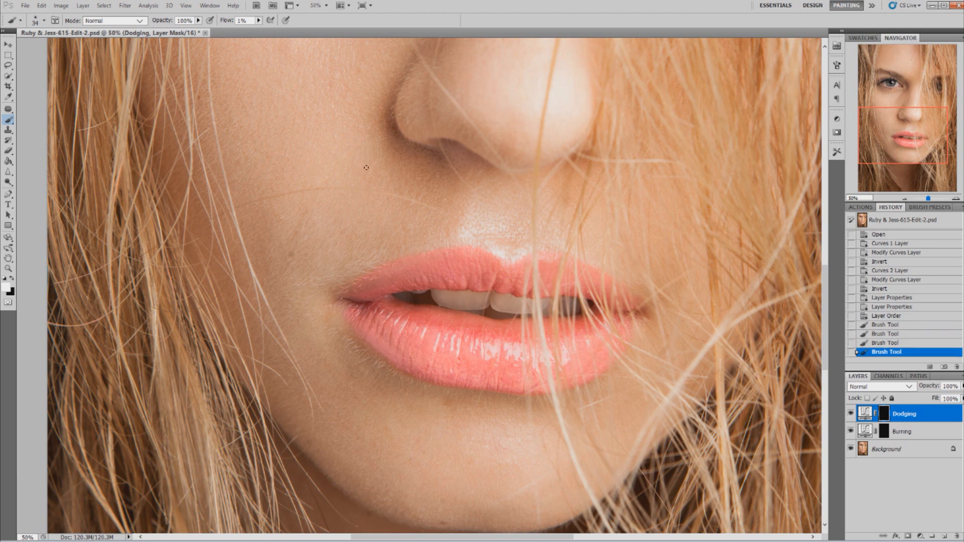
pyautogui.click(373, 156)
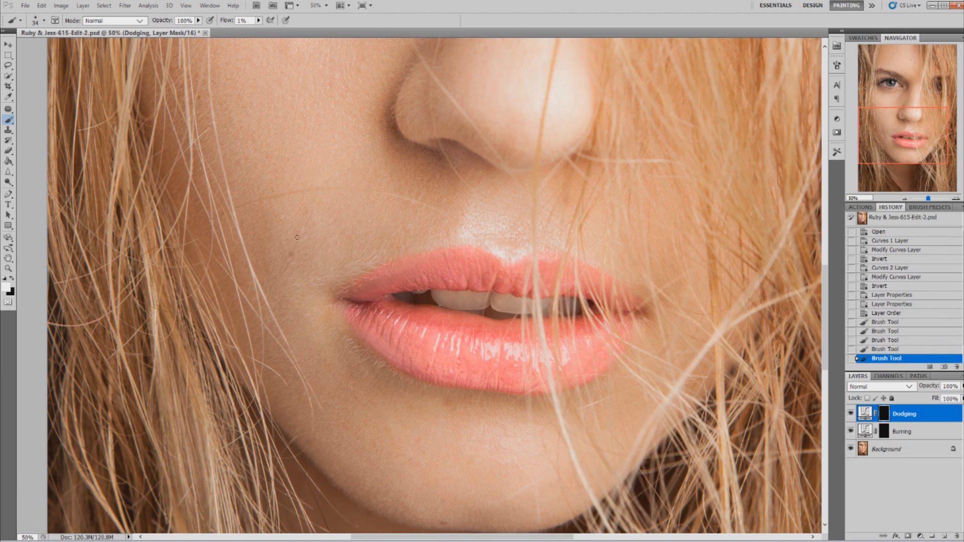
# - Lighten the darker patches on the lower cheek, between the mouth corner and the hair, on the Dodging mask
pyautogui.click(309, 209)
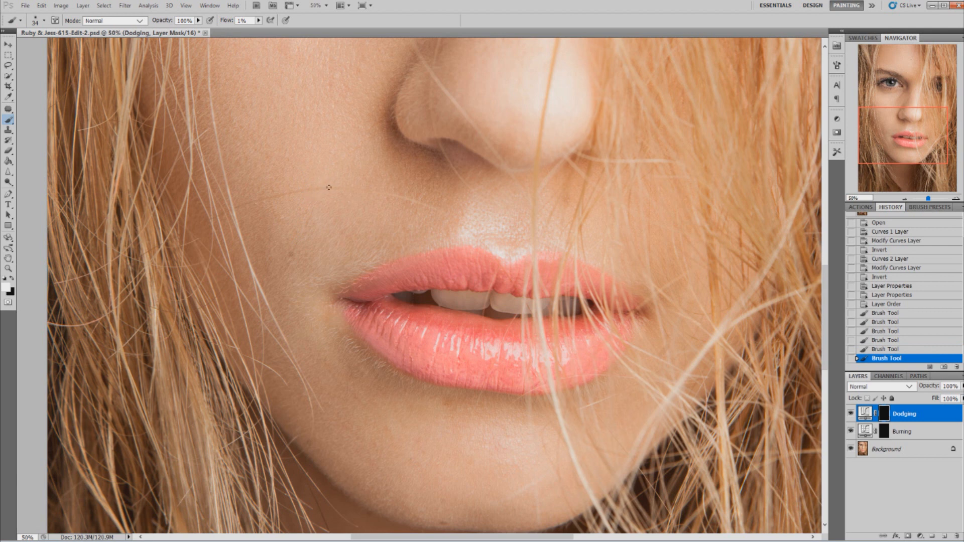
pyautogui.click(313, 211)
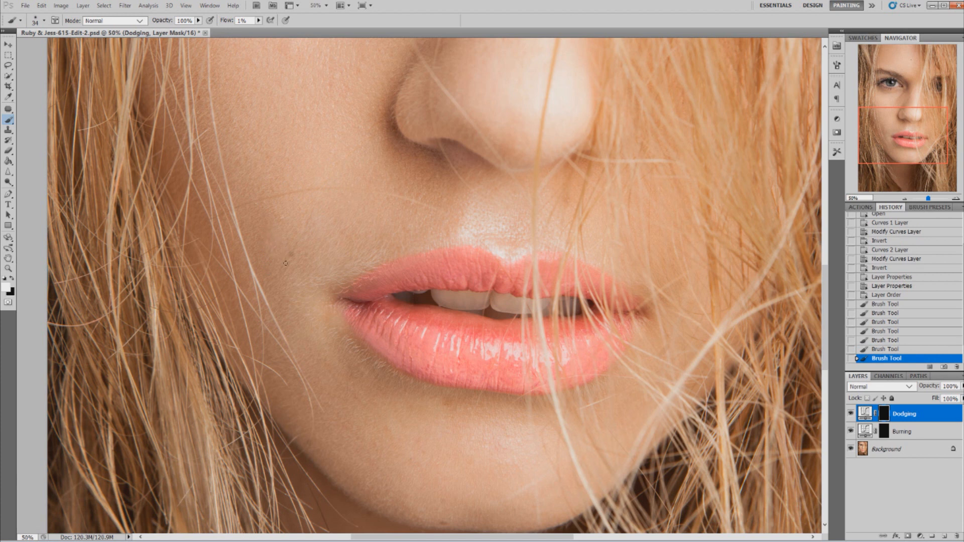
pyautogui.click(271, 233)
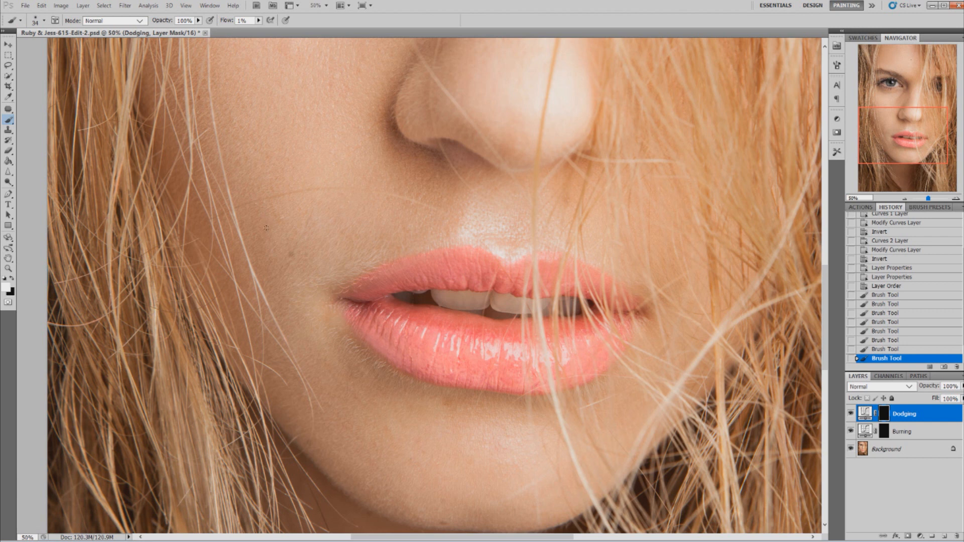
pyautogui.moveTo(270, 198); pyautogui.dragTo(244, 210)
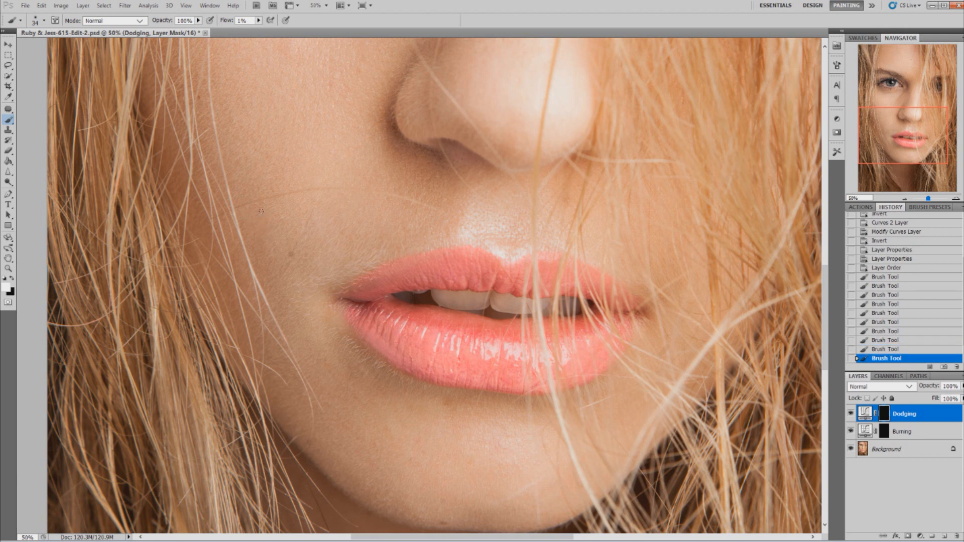
pyautogui.moveTo(260, 201); pyautogui.dragTo(260, 267)
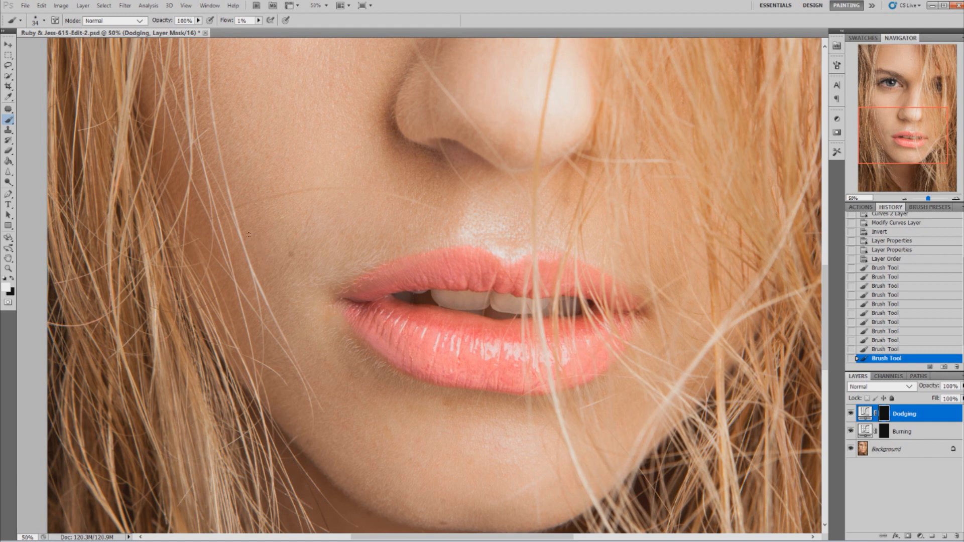
pyautogui.moveTo(248, 235); pyautogui.dragTo(244, 221)
# - Lighten the dark patches from beside the nostril across the cheek toward the hair on the Dodging mask
pyautogui.moveTo(405, 144); pyautogui.dragTo(362, 187)
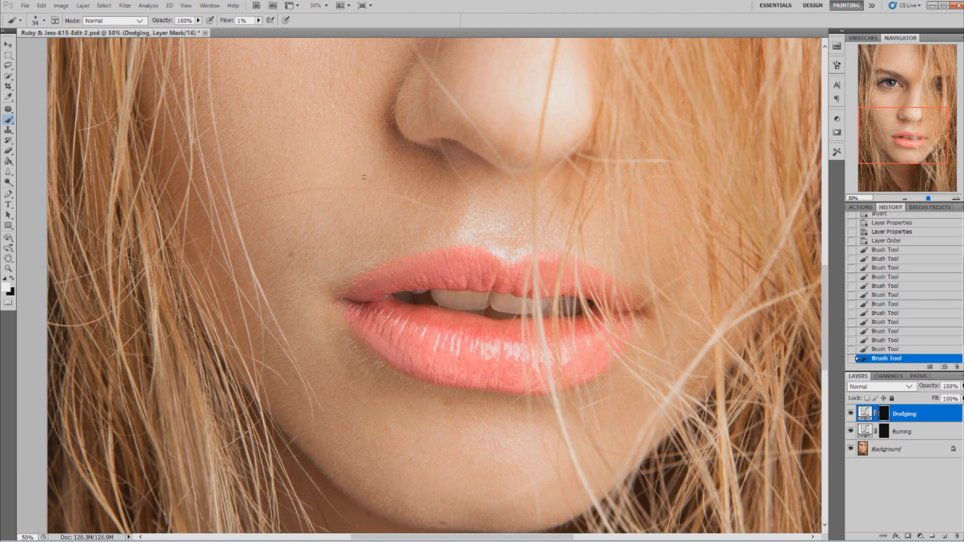
pyautogui.moveTo(359, 185)
pyautogui.mouseDown()
pyautogui.moveTo(366, 192)
pyautogui.moveTo(271, 229)
pyautogui.mouseUp()
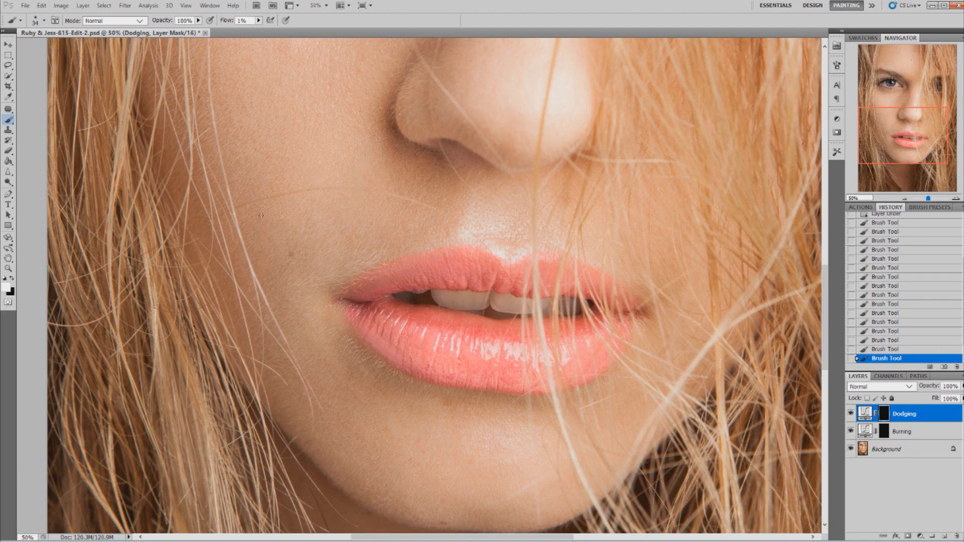
pyautogui.moveTo(320, 200); pyautogui.dragTo(312, 213)
# - Continue dodging uneven skin on the upper cheek, under the eye and around the mouth with small white strokes
pyautogui.scroll(3, 824, 290)
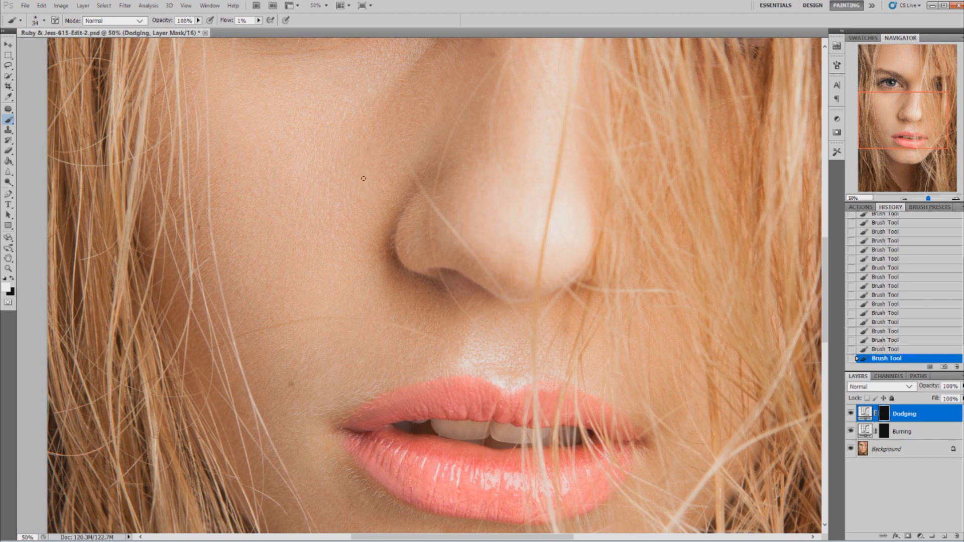
pyautogui.moveTo(823, 246); pyautogui.dragTo(826, 234)
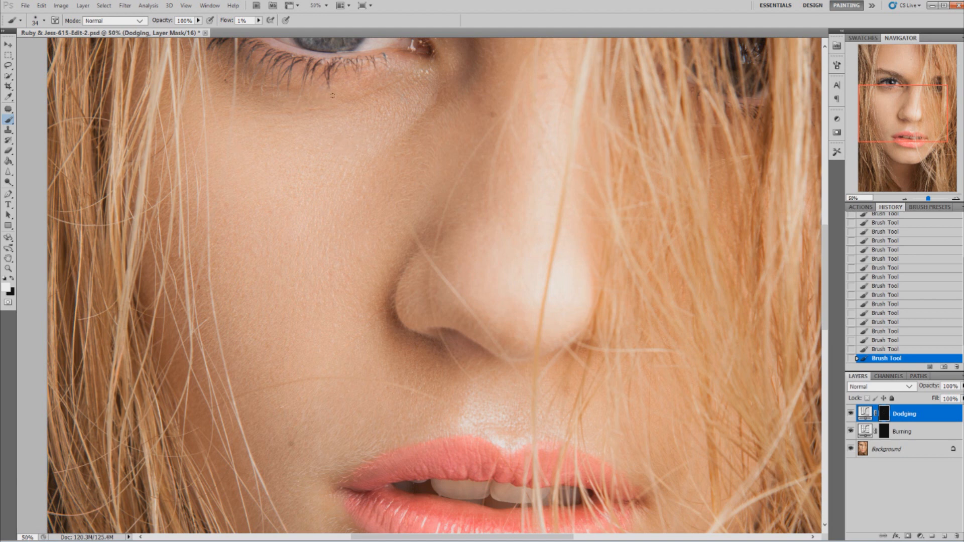
pyautogui.scroll(-5, 791, 249)
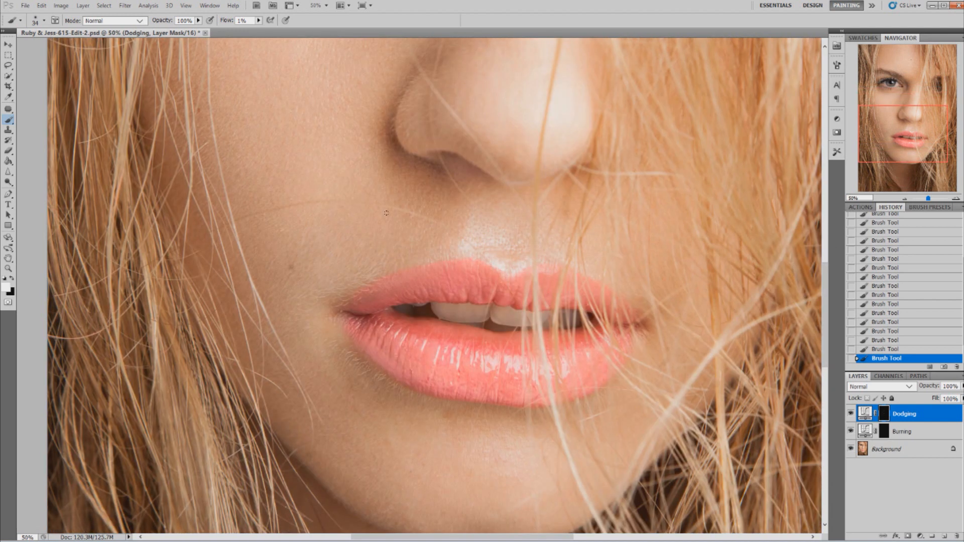
pyautogui.scroll(-3, 297, 228)
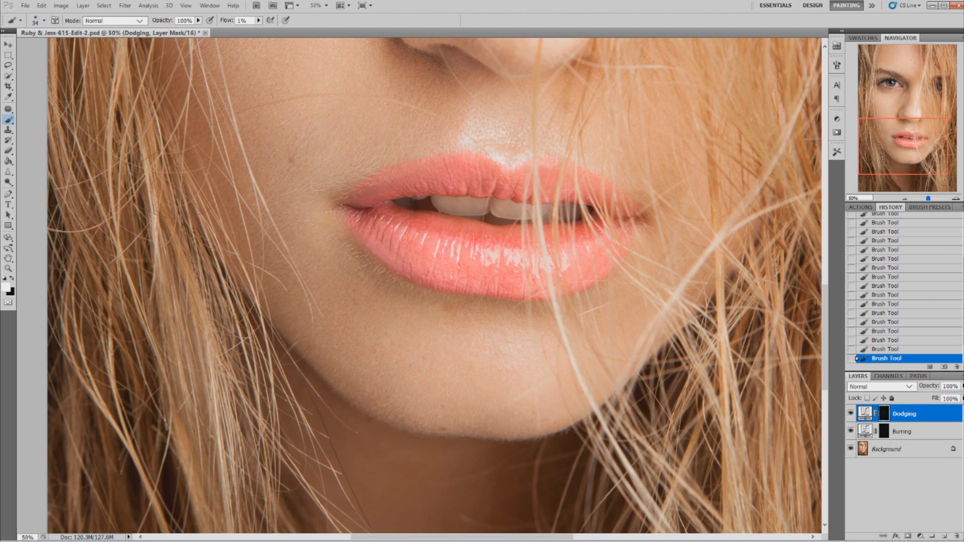
# - Lighten dark spots along the nose and around its bridge on the Dodging mask
pyautogui.moveTo(824, 302); pyautogui.dragTo(830, 239)
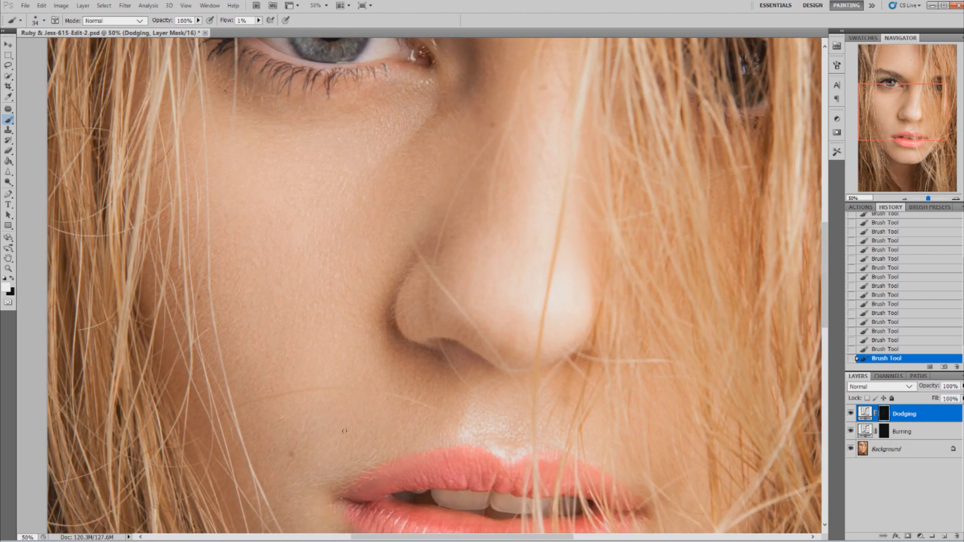
pyautogui.moveTo(824, 231); pyautogui.dragTo(824, 197)
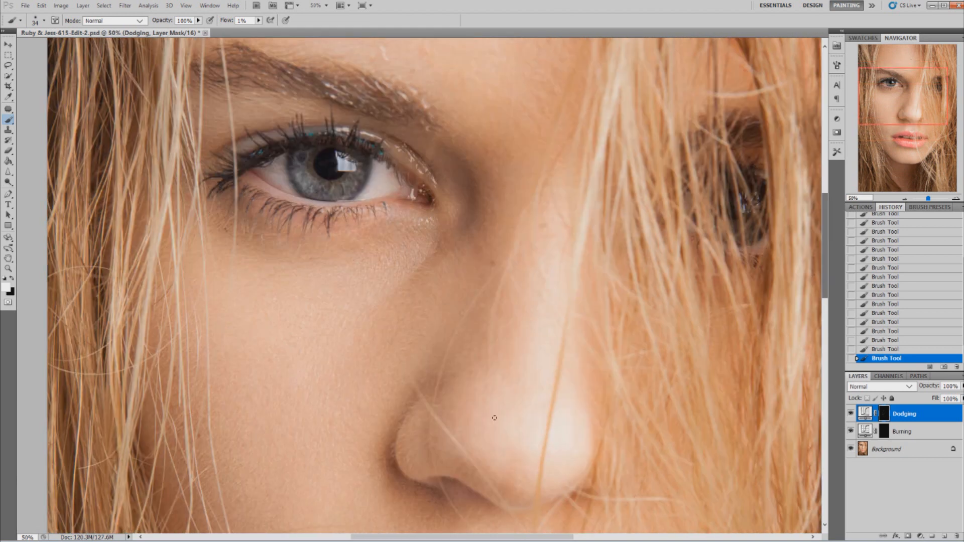
pyautogui.click(602, 306)
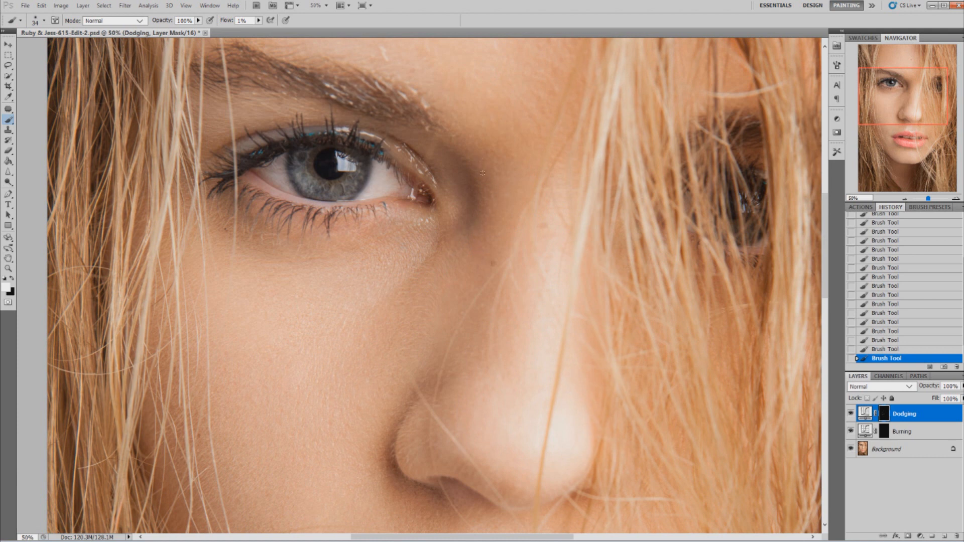
# - Paint short white strokes on the Dodging mask to even out the forehead above the eyebrow
pyautogui.moveTo(820, 181); pyautogui.dragTo(820, 125)
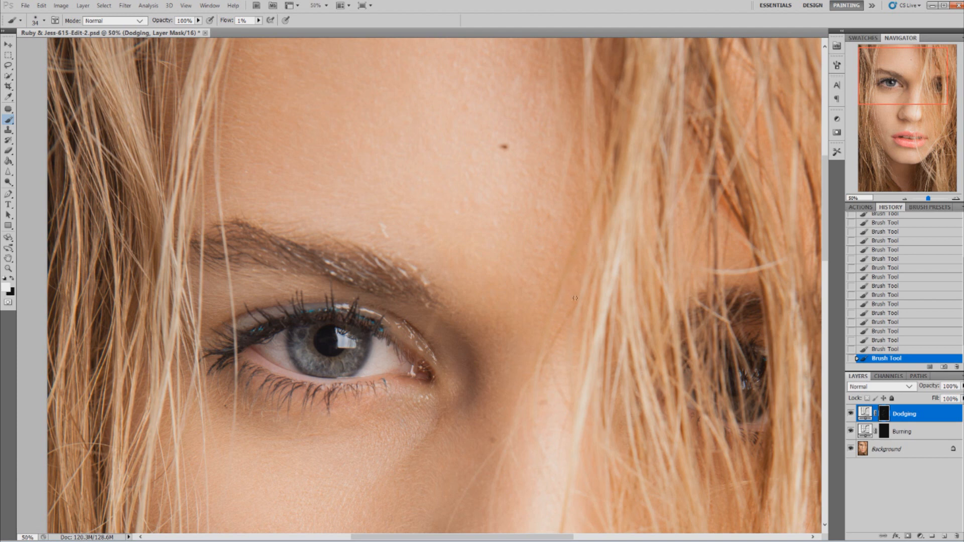
pyautogui.moveTo(824, 227); pyautogui.dragTo(820, 196)
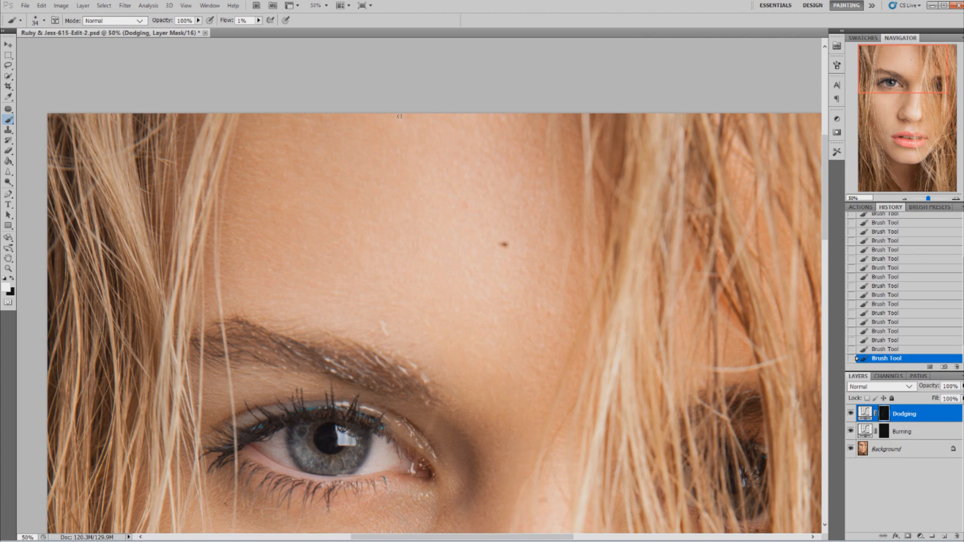
pyautogui.moveTo(358, 163); pyautogui.dragTo(331, 173)
# - Touch up remaining dark areas around the mouth and jaw and near the inner eye corner on the Dodging mask
pyautogui.moveTo(824, 206)
pyautogui.mouseDown()
pyautogui.moveTo(816, 343)
pyautogui.moveTo(822, 287)
pyautogui.moveTo(822, 312)
pyautogui.mouseUp()
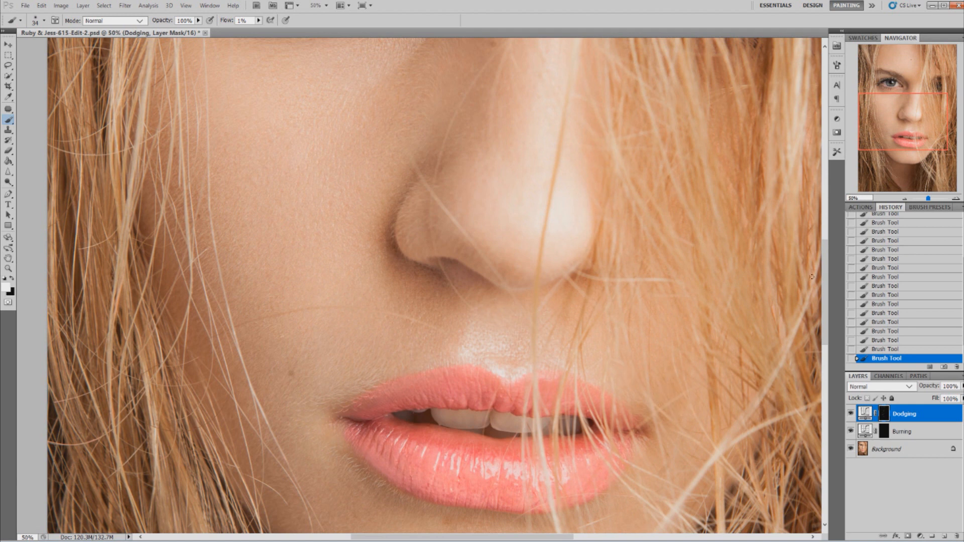
pyautogui.scroll(-3, 811, 277)
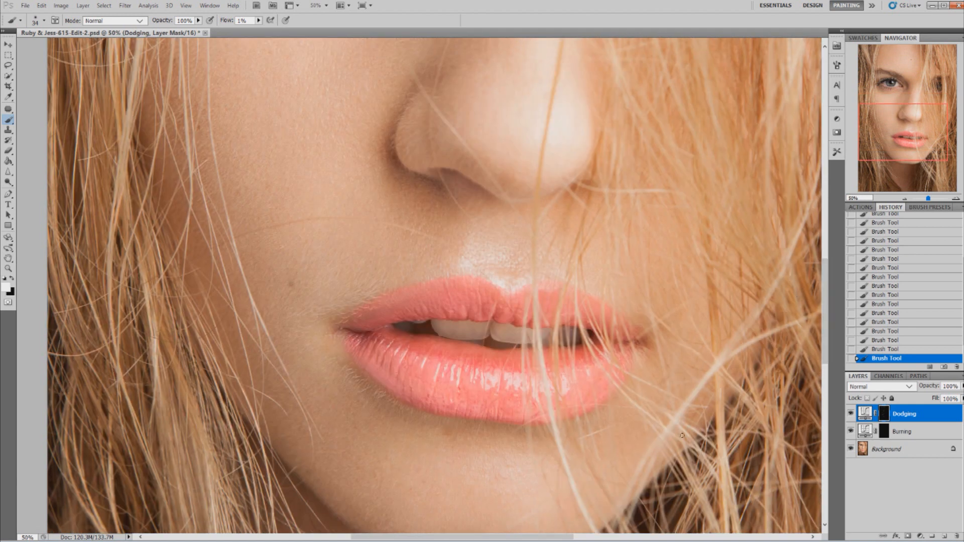
pyautogui.moveTo(823, 313); pyautogui.dragTo(823, 241)
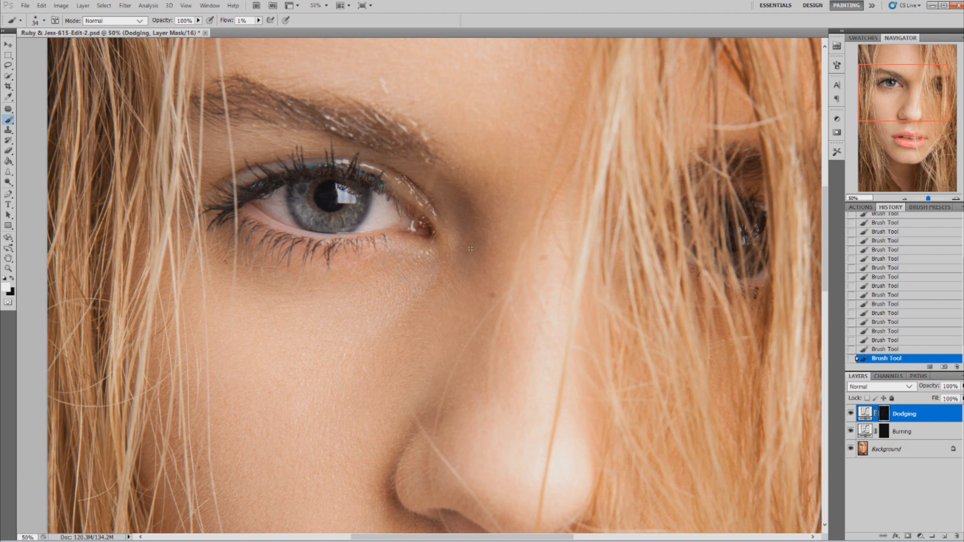
# - Examine the dodging on the whole portrait and close up around the nose, mouth and chin
pyautogui.hotkey('ctrl', '-')
pyautogui.hotkey('ctrl', '-')
pyautogui.hotkey('ctrl', '-')
pyautogui.hotkey('ctrl', '+')
pyautogui.hotkey('ctrl', '+')
pyautogui.hotkey('ctrl', '+')
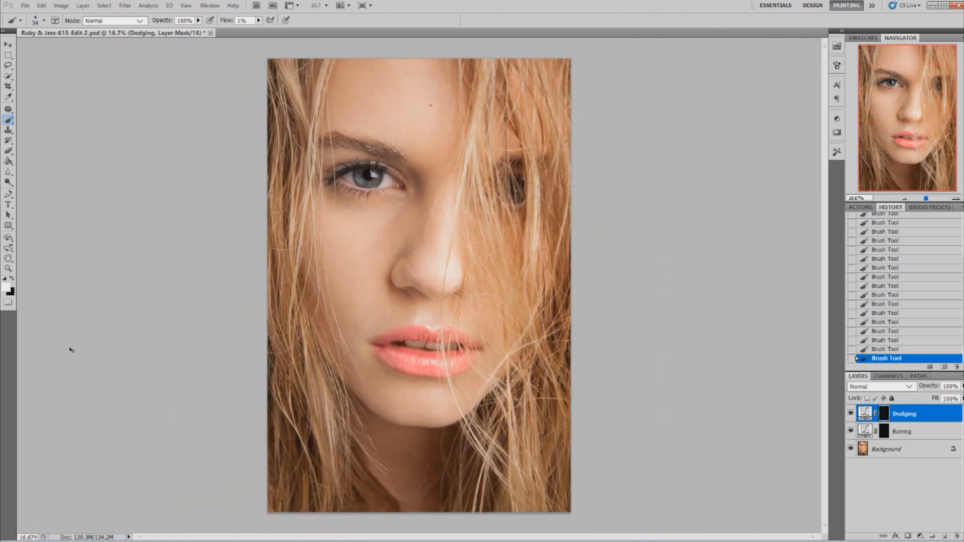
pyautogui.moveTo(825, 290); pyautogui.dragTo(826, 320)
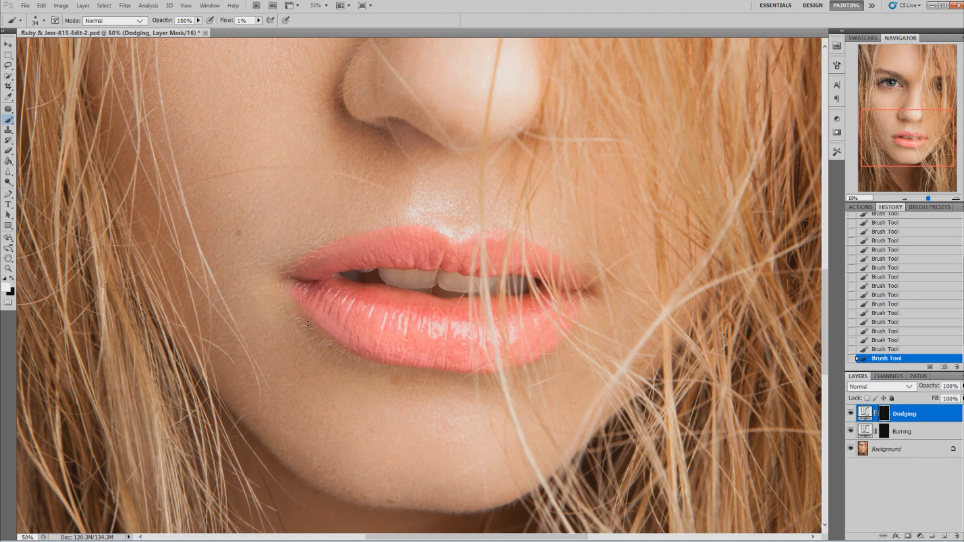
pyautogui.hotkey('ctrl', '-')
pyautogui.hotkey('ctrl', '-')
pyautogui.hotkey('ctrl', '-')
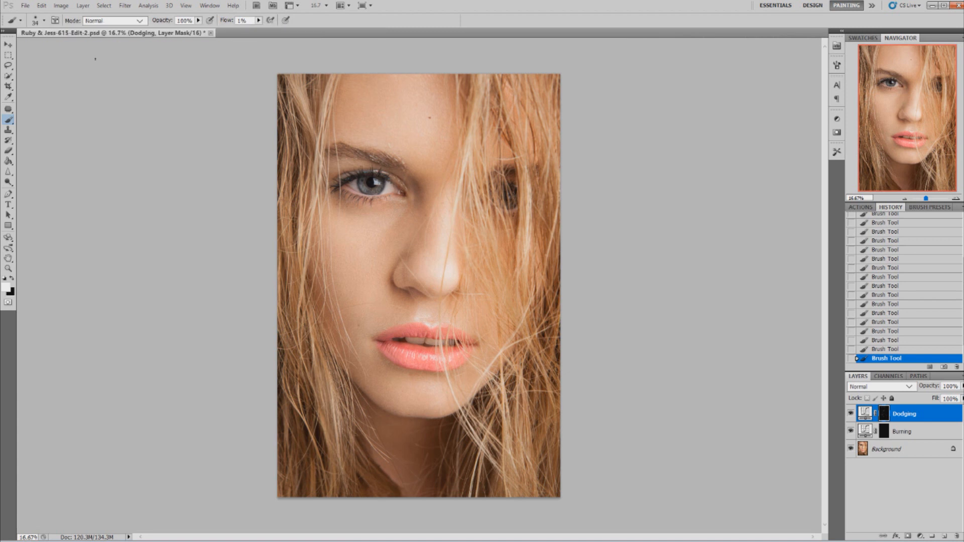
# - Enlarge the brush to 319 px and lighten the broader shadows across the chin on the Dodging mask
pyautogui.click(44, 20)
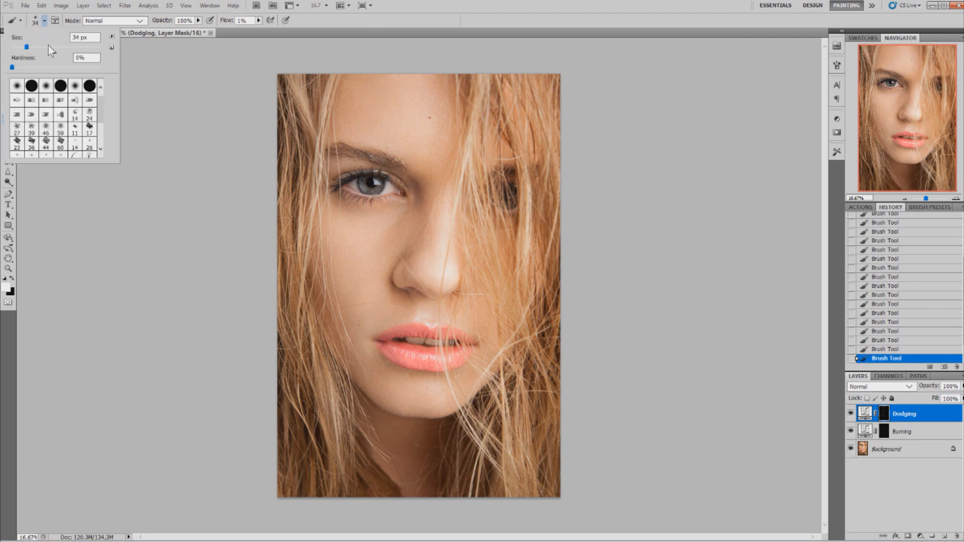
pyautogui.moveTo(49, 46); pyautogui.dragTo(49, 46)
pyautogui.click(81, 46)
pyautogui.click(86, 47)
pyautogui.click(83, 47)
pyautogui.click(44, 19)
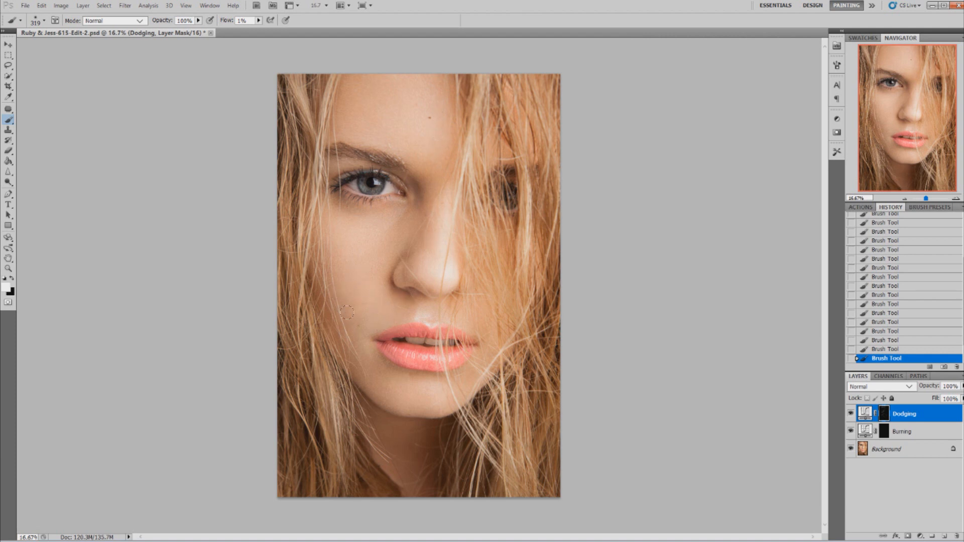
pyautogui.moveTo(393, 395)
pyautogui.mouseDown()
pyautogui.moveTo(408, 390)
pyautogui.moveTo(392, 385)
pyautogui.moveTo(465, 381)
pyautogui.mouseUp()
# - Compare the original image state with Snapshot 1 in the history several times, finishing on Snapshot 1
pyautogui.moveTo(961, 311); pyautogui.dragTo(961, 259)
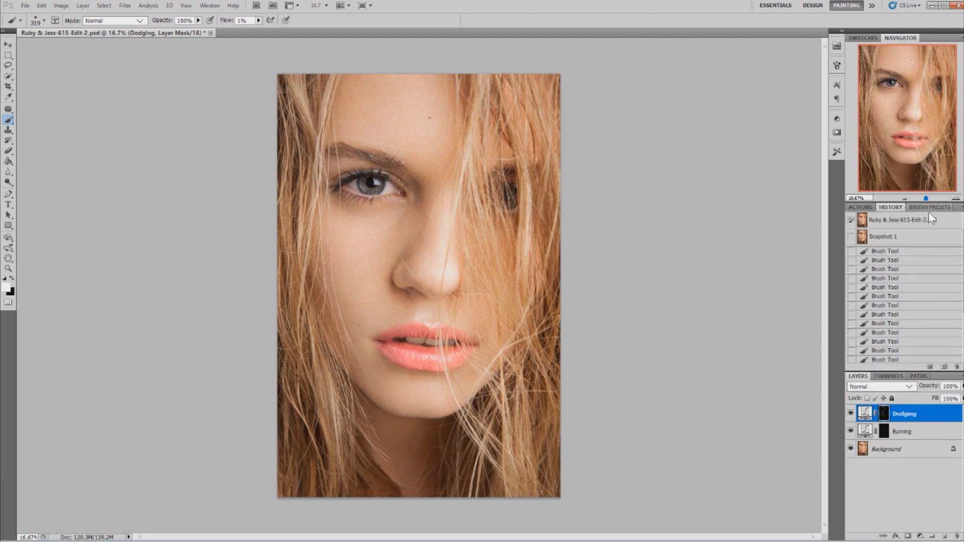
pyautogui.click(900, 219)
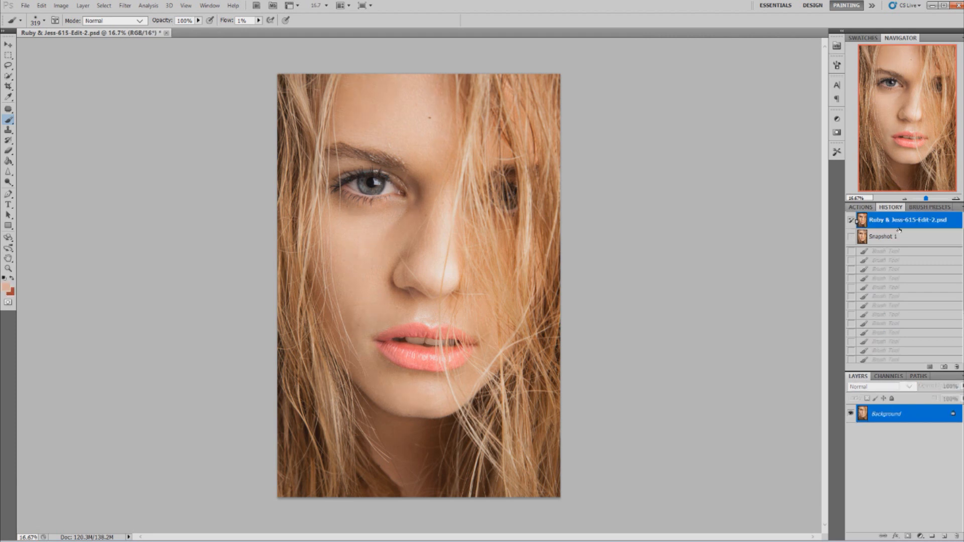
pyautogui.click(897, 239)
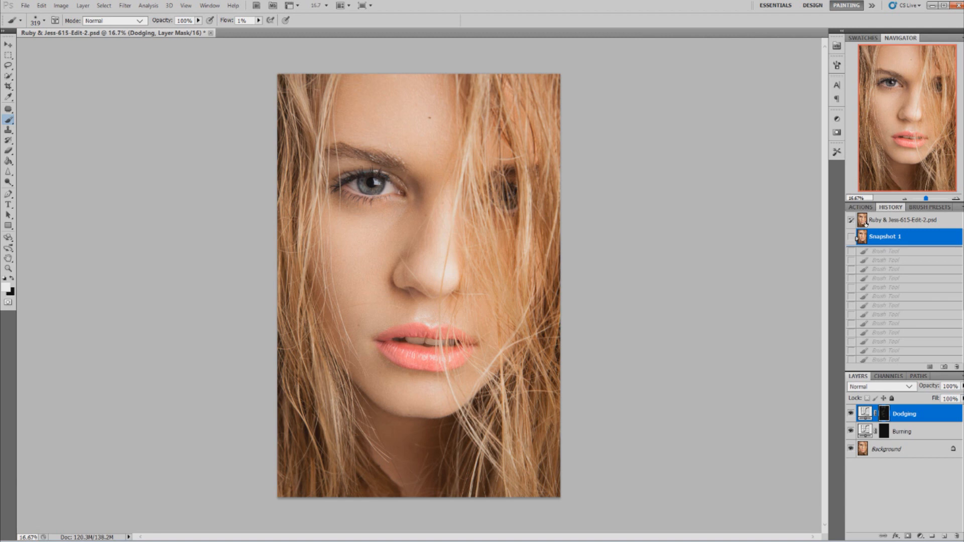
pyautogui.click(886, 222)
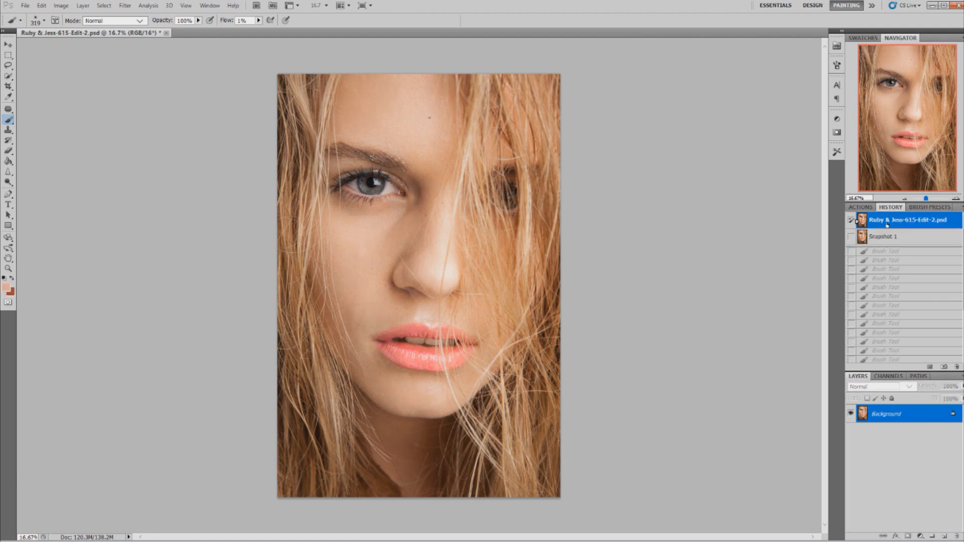
pyautogui.click(887, 237)
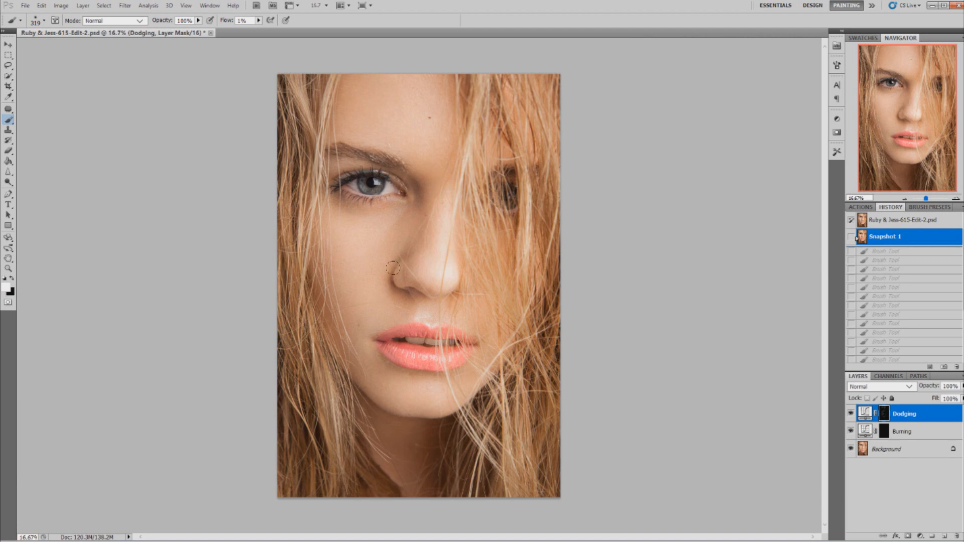
pyautogui.click(876, 222)
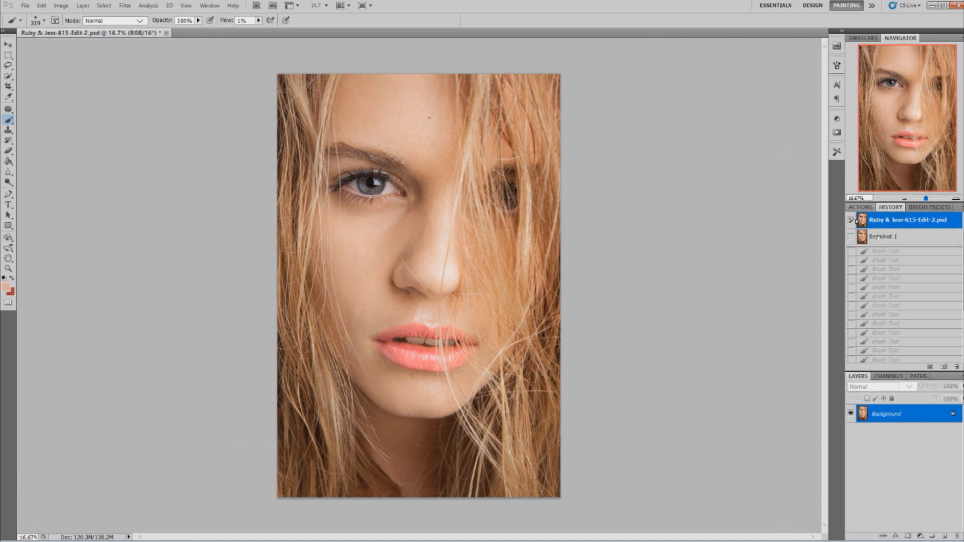
pyautogui.click(877, 237)
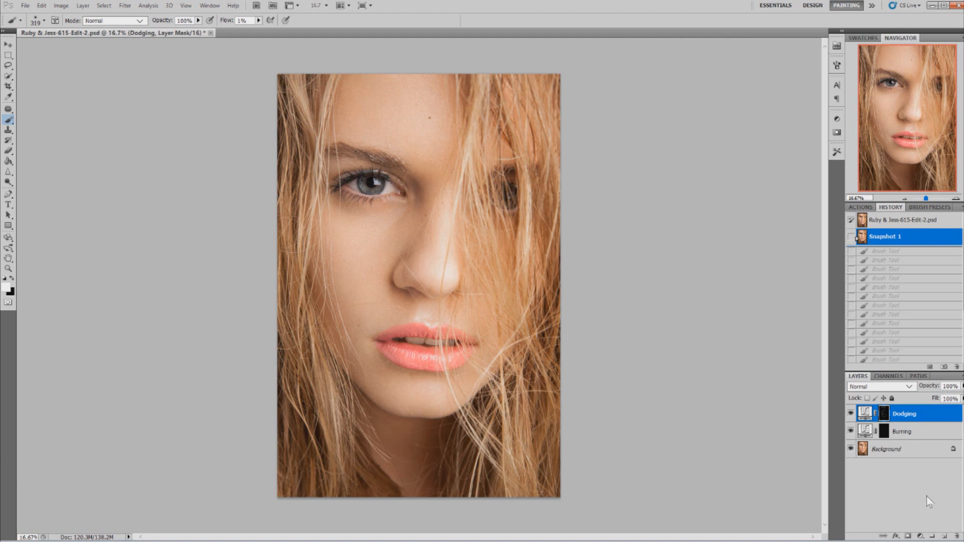
# - Add a brightening Curves adjustment layer with a point at input 104, output 181, and invert its mask to black
pyautogui.click(921, 536)
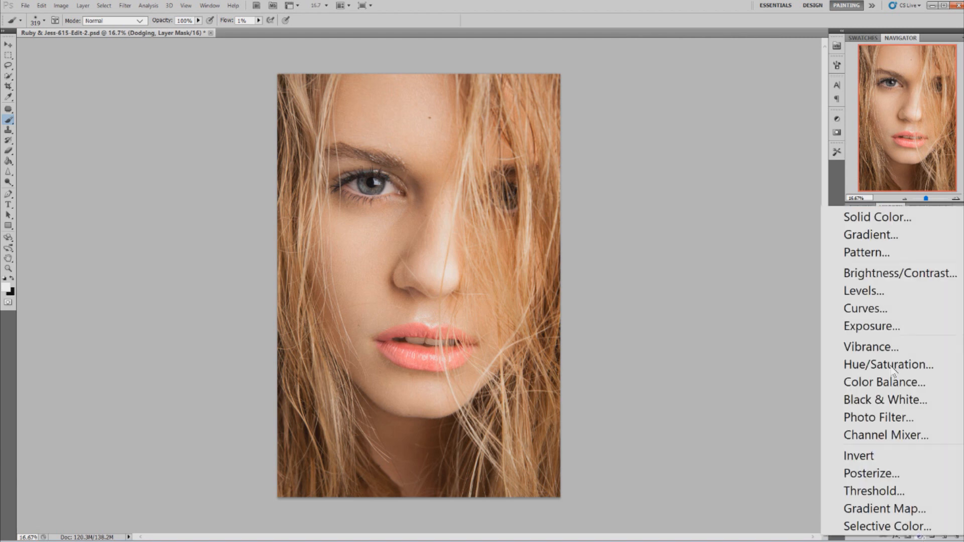
pyautogui.click(890, 305)
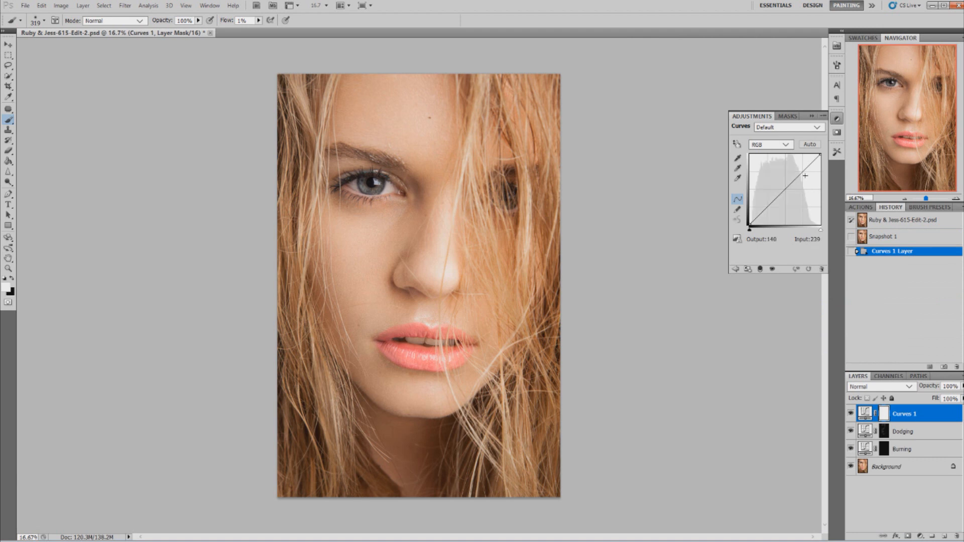
pyautogui.moveTo(797, 175); pyautogui.dragTo(778, 175)
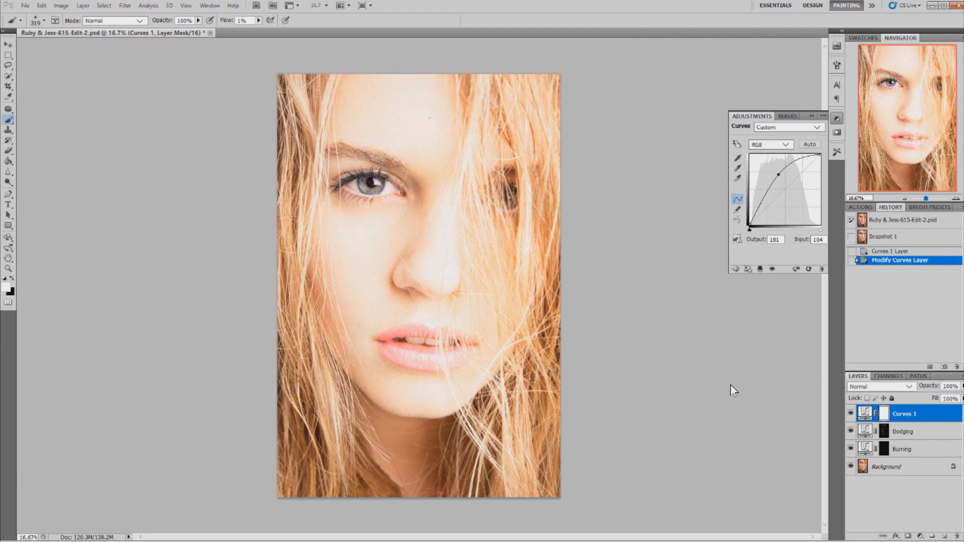
pyautogui.hotkey('ctrl', 'i')
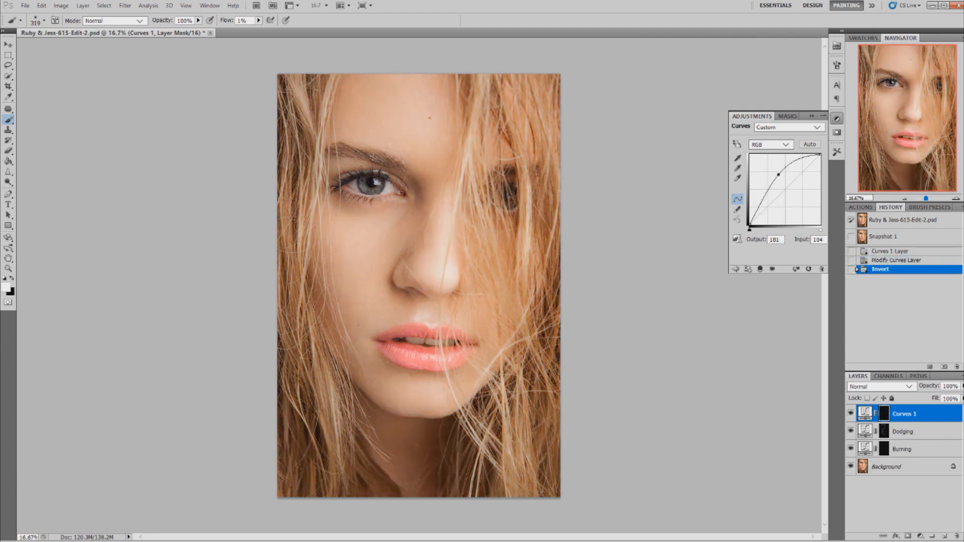
# - Rename the new brightening Curves 1 layer as Highlights
pyautogui.doubleClick(902, 414)
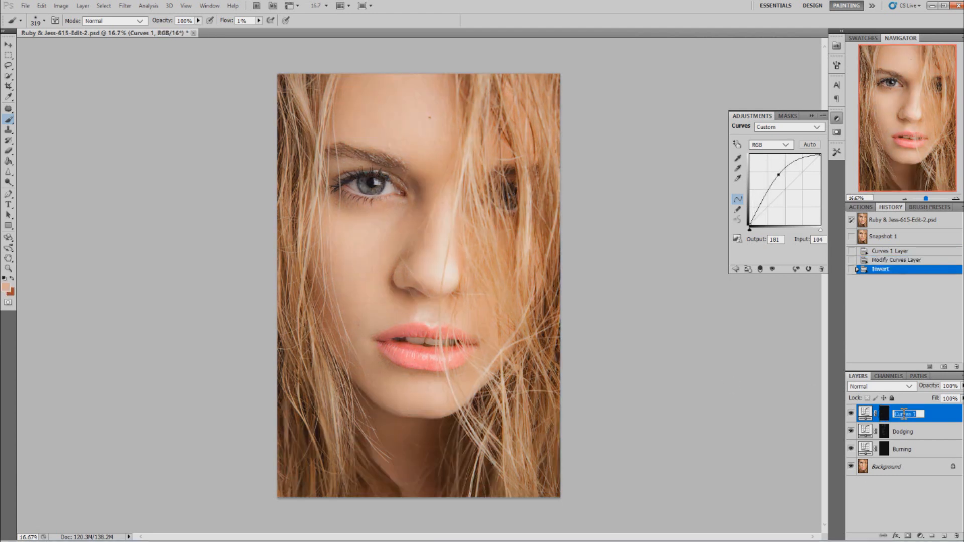
pyautogui.write('Highlights')
pyautogui.press('Return')
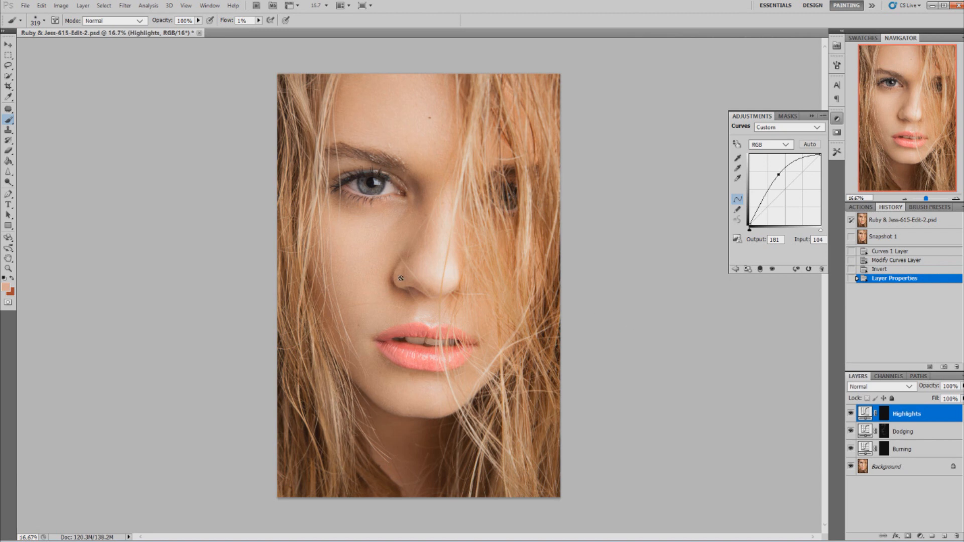
# - Brighten the lower part of the visible eye's iris on the Highlights mask with a 55 px brush at 1% flow
pyautogui.click(8, 268)
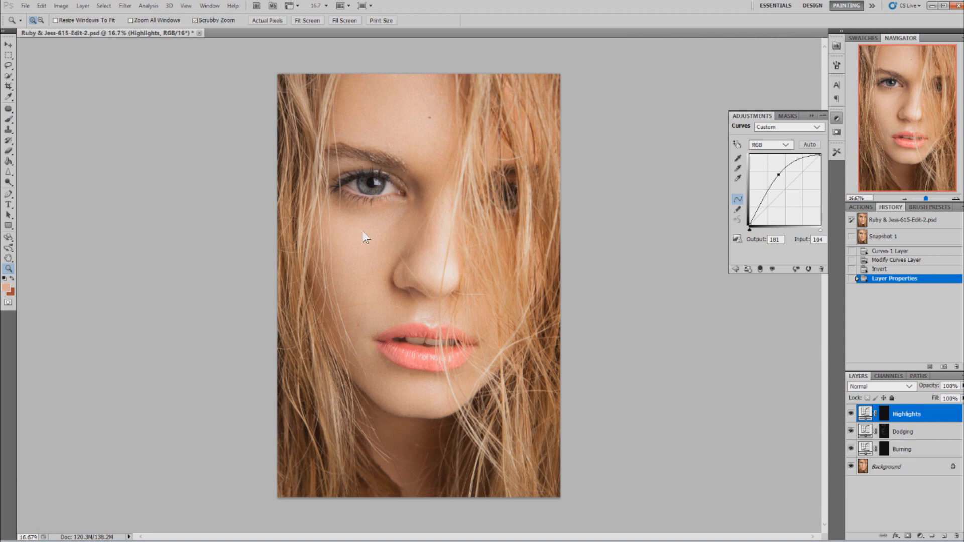
pyautogui.click(364, 187)
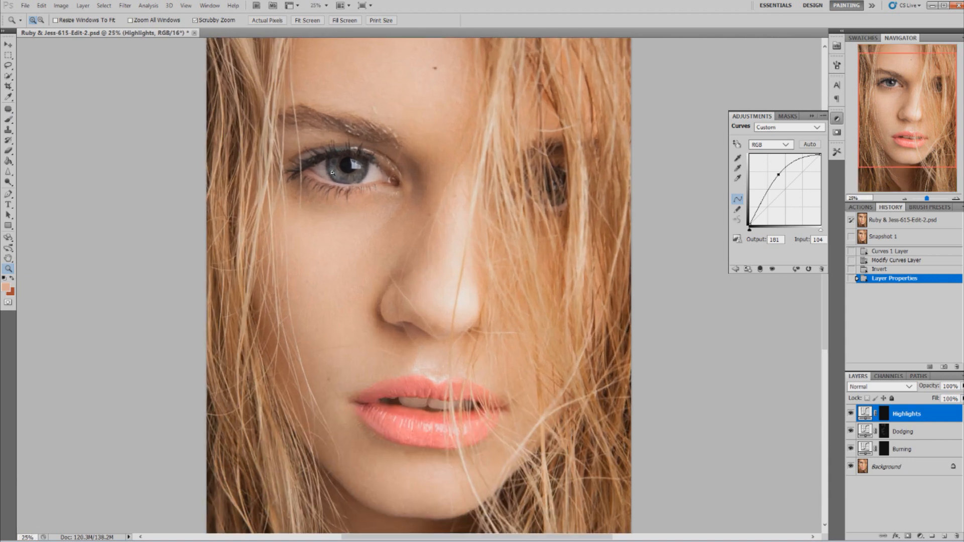
pyautogui.click(332, 172)
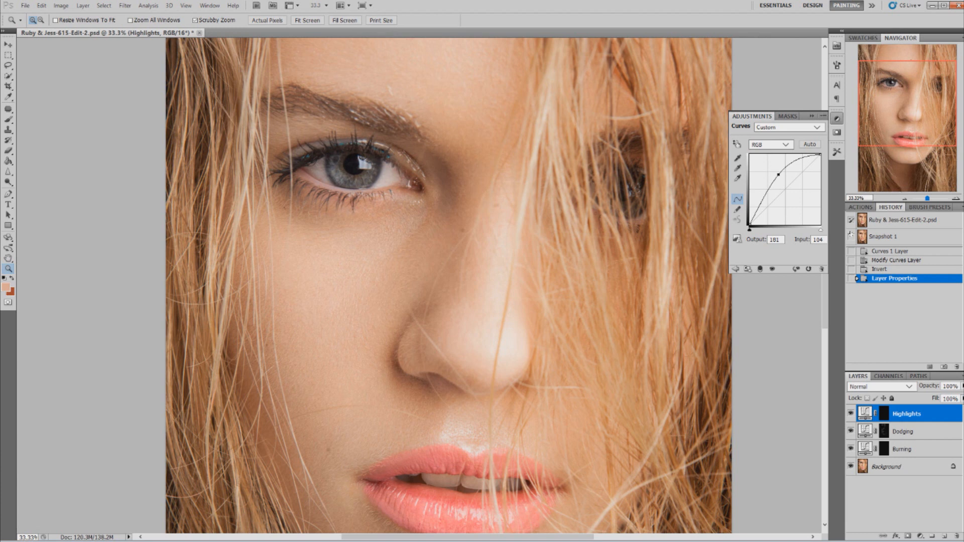
pyautogui.moveTo(826, 288); pyautogui.dragTo(826, 296)
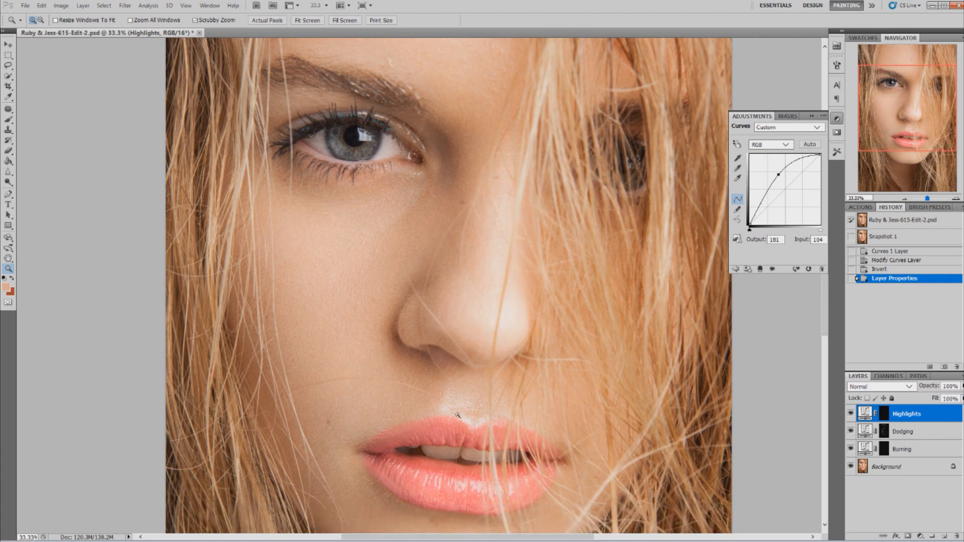
pyautogui.click(835, 118)
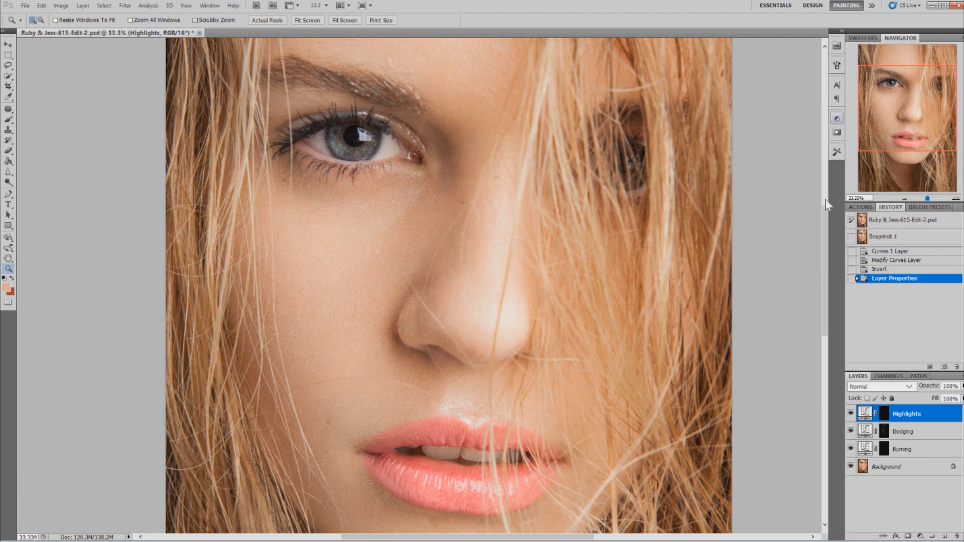
pyautogui.moveTo(823, 273); pyautogui.dragTo(823, 245)
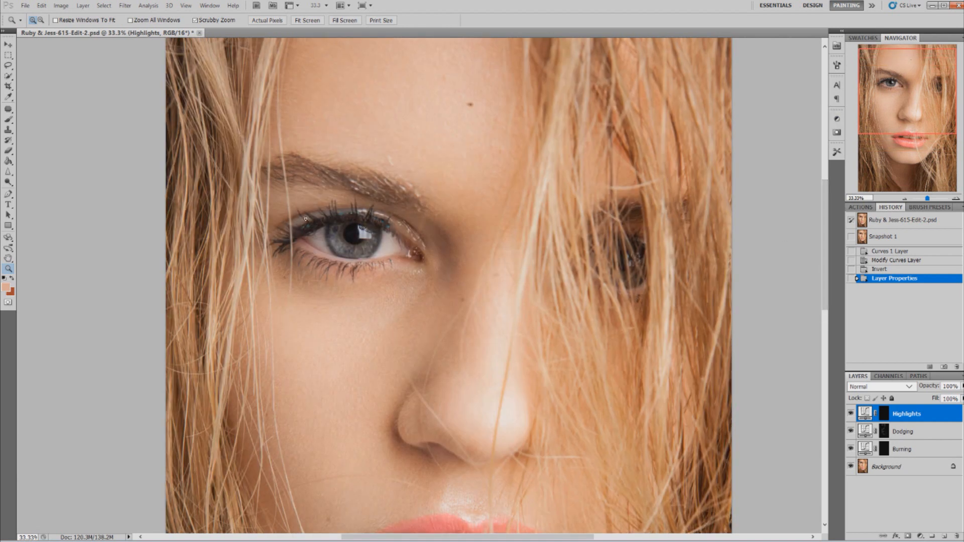
pyautogui.moveTo(304, 219); pyautogui.dragTo(749, 259)
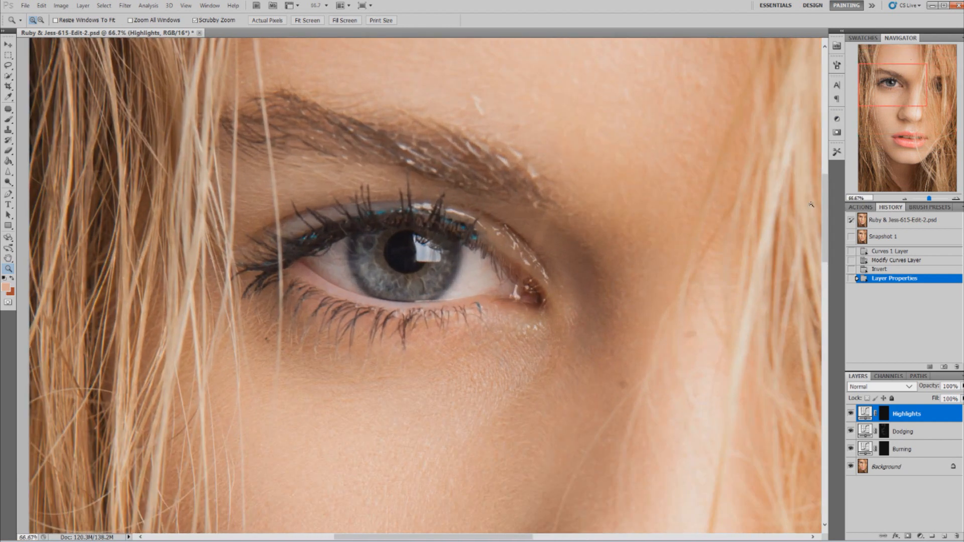
pyautogui.moveTo(825, 198); pyautogui.dragTo(824, 206)
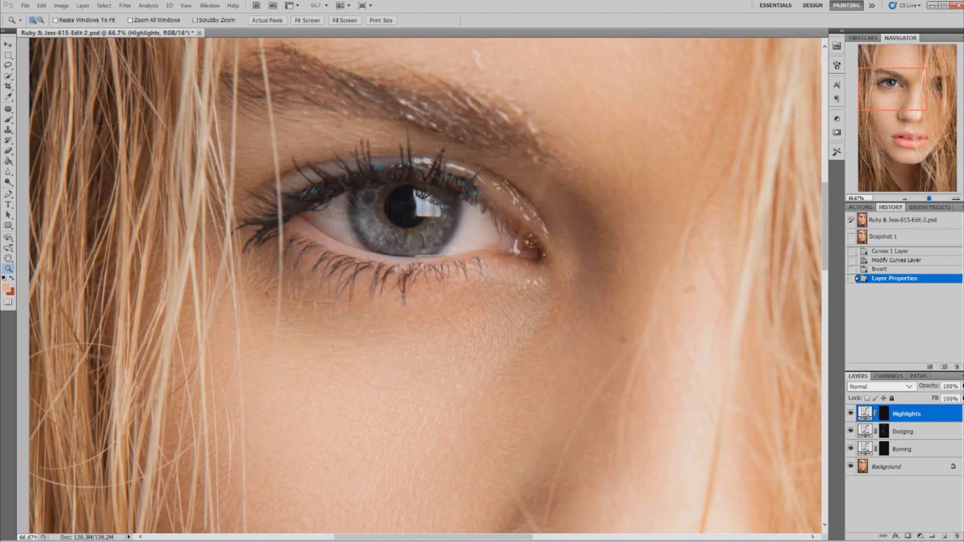
pyautogui.click(8, 120)
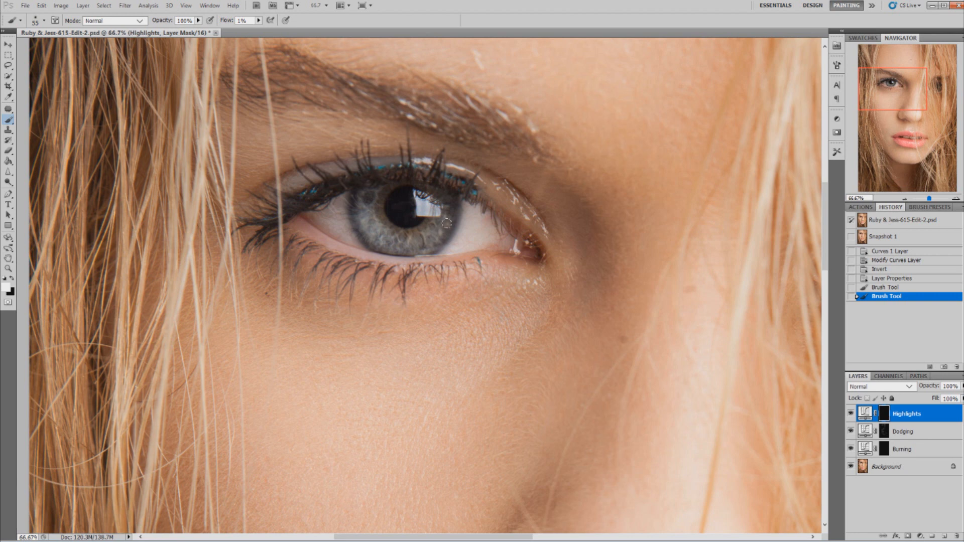
pyautogui.moveTo(422, 243); pyautogui.dragTo(446, 222)
pyautogui.moveTo(446, 223); pyautogui.dragTo(427, 221)
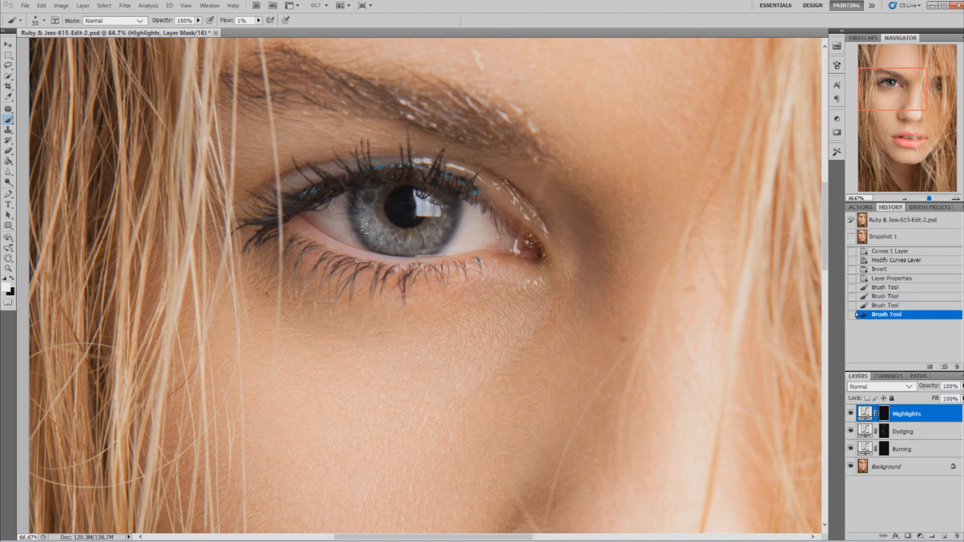
pyautogui.moveTo(395, 241); pyautogui.dragTo(425, 232)
pyautogui.moveTo(424, 232); pyautogui.dragTo(432, 224)
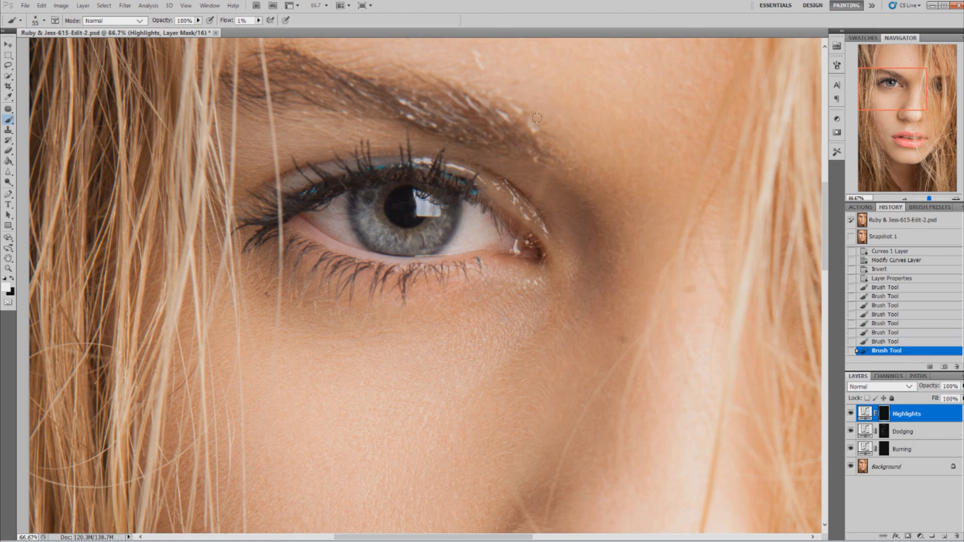
# - Reduce the brush to 26 px and brighten the highlights around the inner eye corner, lids and eyebrow on the Highlights mask
pyautogui.click(44, 21)
pyautogui.moveTo(25, 41); pyautogui.dragTo(23, 47)
pyautogui.press('Return')
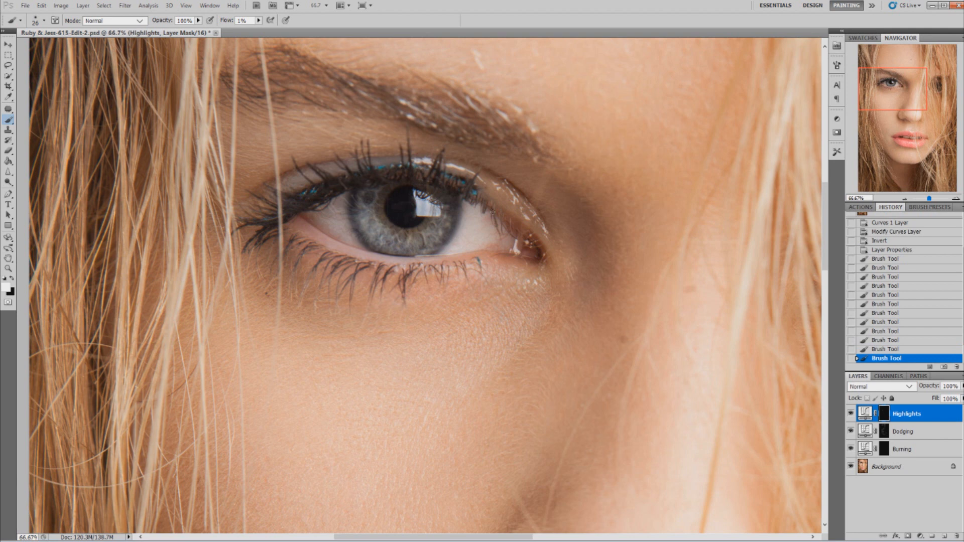
pyautogui.moveTo(492, 212); pyautogui.dragTo(524, 228)
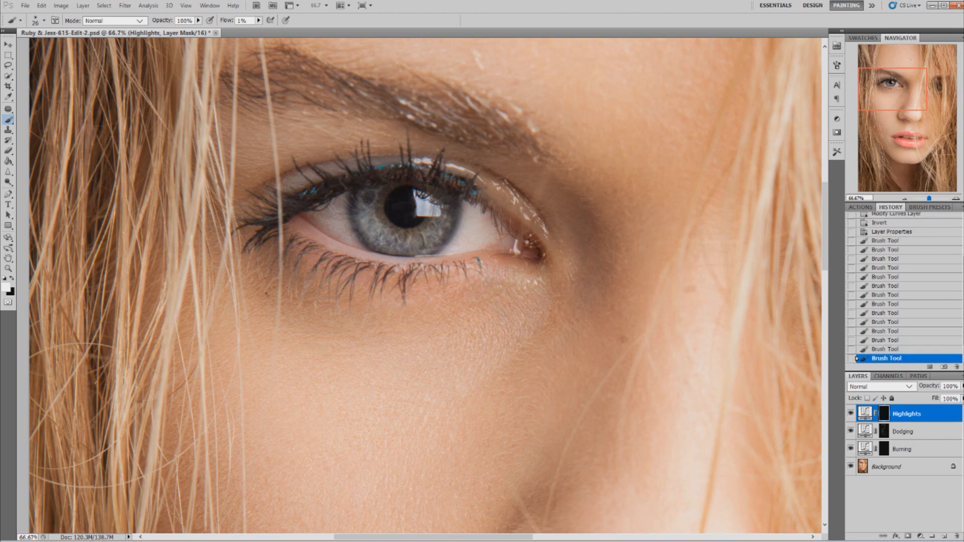
pyautogui.moveTo(534, 222); pyautogui.dragTo(466, 266)
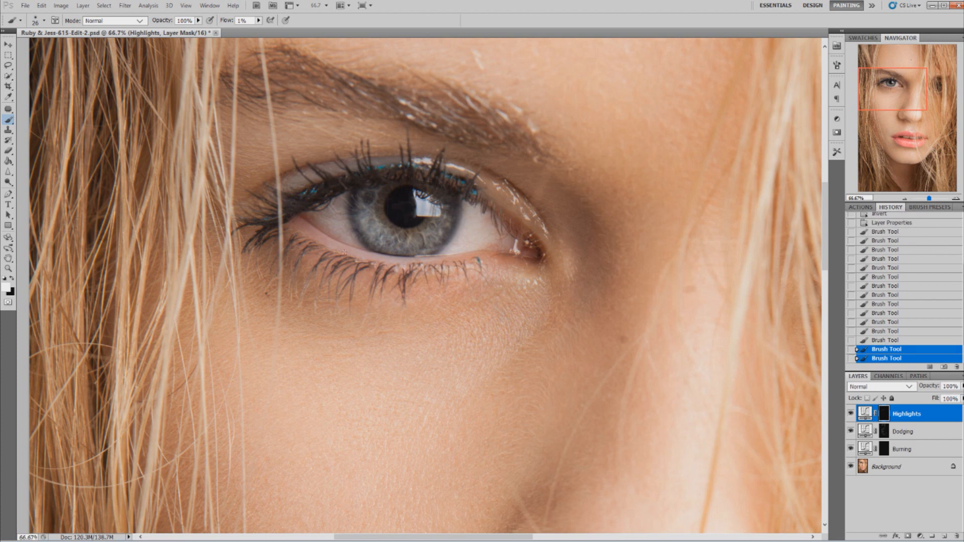
pyautogui.moveTo(444, 159); pyautogui.dragTo(458, 120)
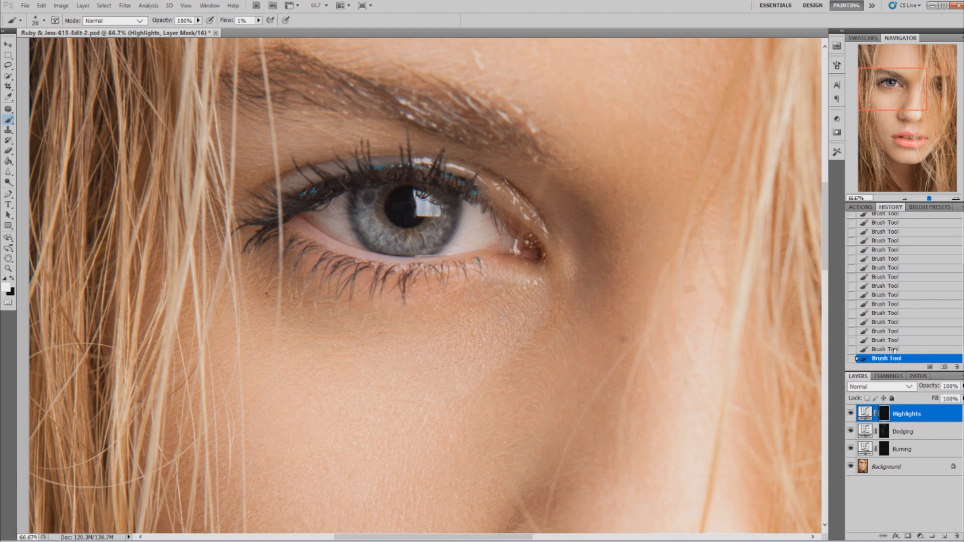
# - Compare the portrait with the Highlights layer hidden and shown, both close up and at full view
pyautogui.click(850, 413)
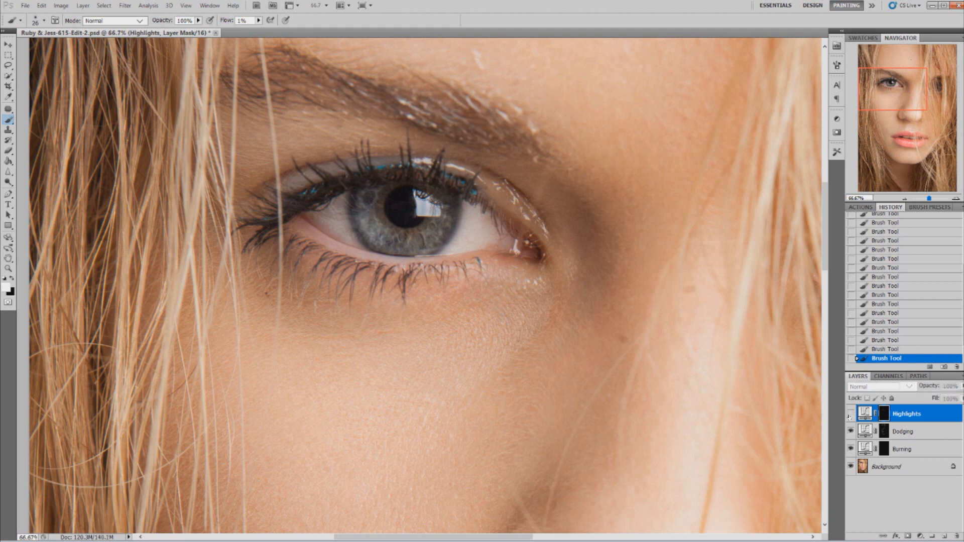
pyautogui.click(850, 414)
pyautogui.hotkey('ctrl', '-')
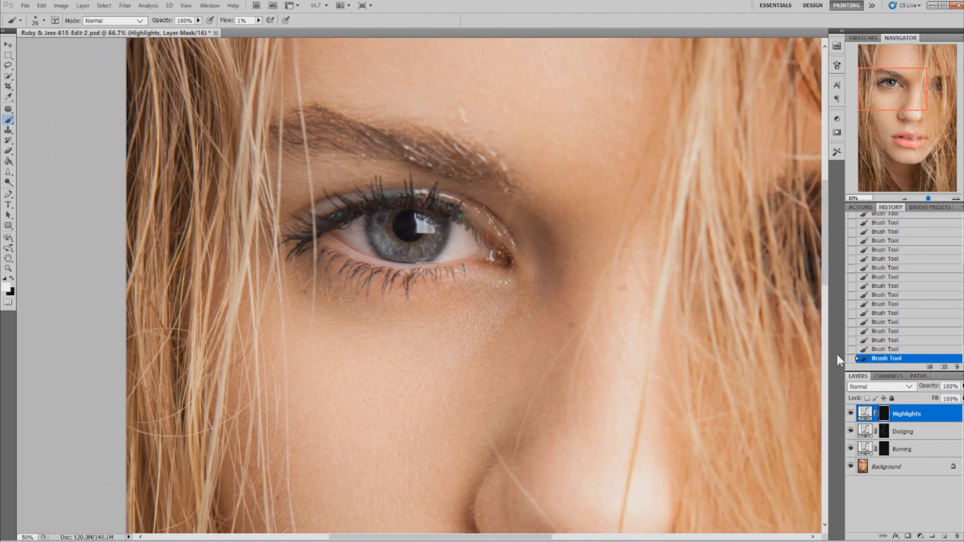
pyautogui.hotkey('ctrl', '-')
pyautogui.hotkey('ctrl', '-')
pyautogui.hotkey('ctrl', '-')
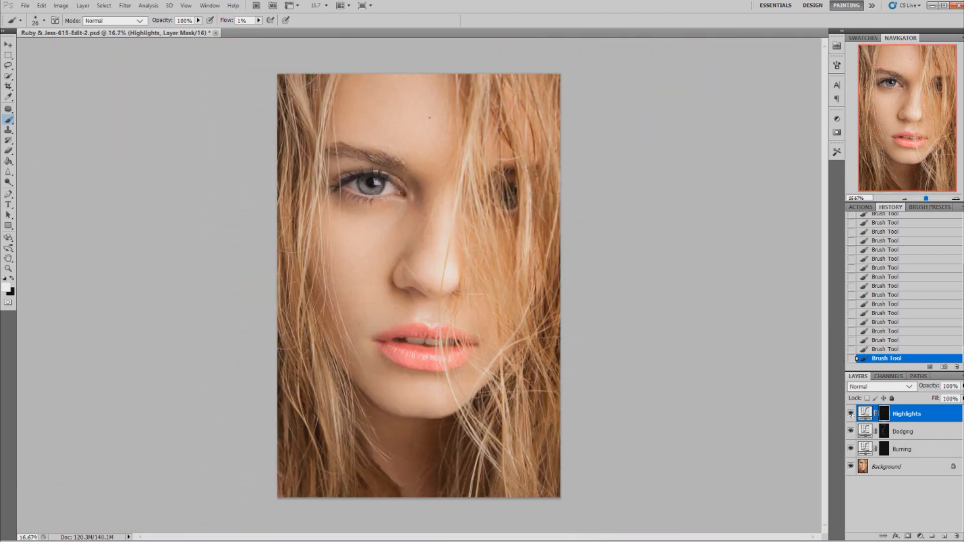
pyautogui.click(851, 414)
pyautogui.click(851, 414)
# - Brighten the highlights on the lips and above the upper lip on the Highlights mask with the 26 px brush
pyautogui.click(8, 268)
pyautogui.moveTo(412, 339); pyautogui.dragTo(412, 339)
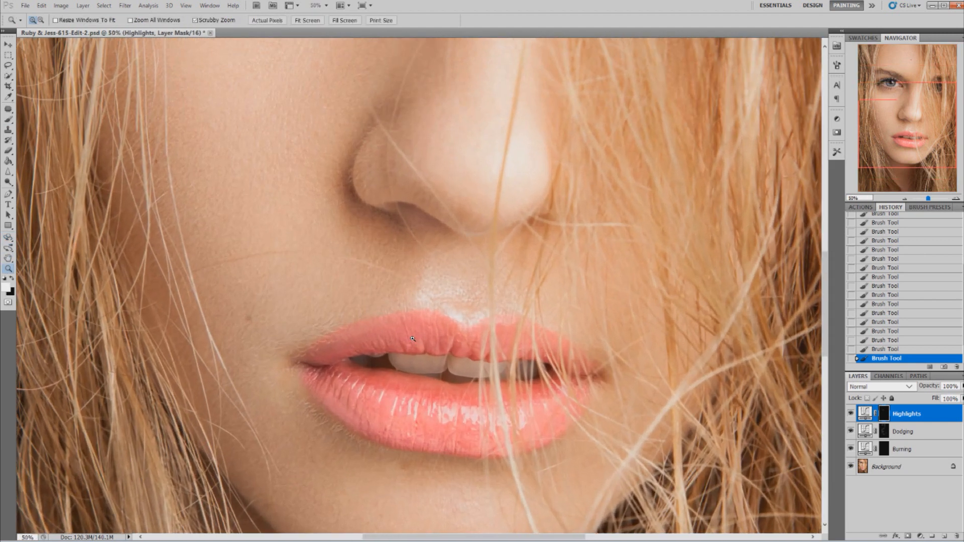
pyautogui.click(8, 119)
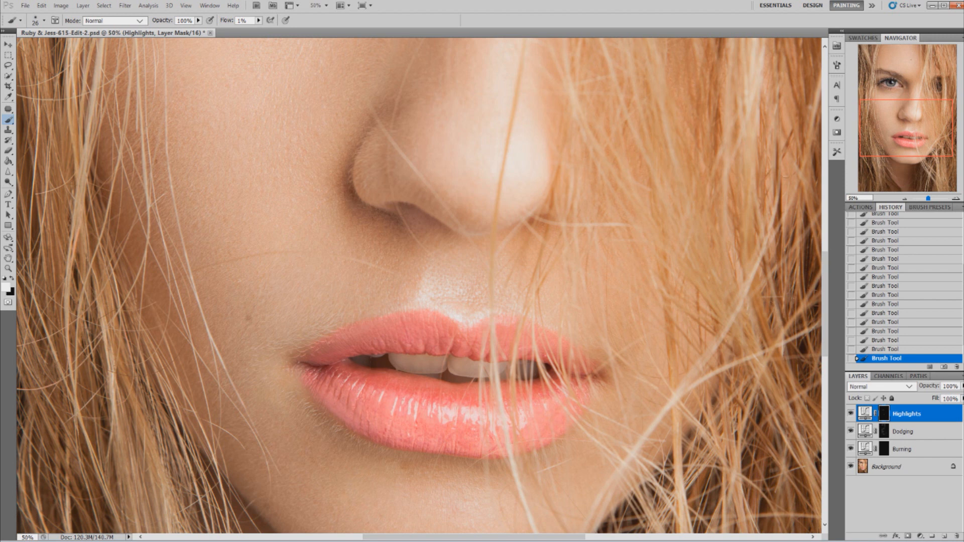
pyautogui.moveTo(824, 283); pyautogui.dragTo(822, 233)
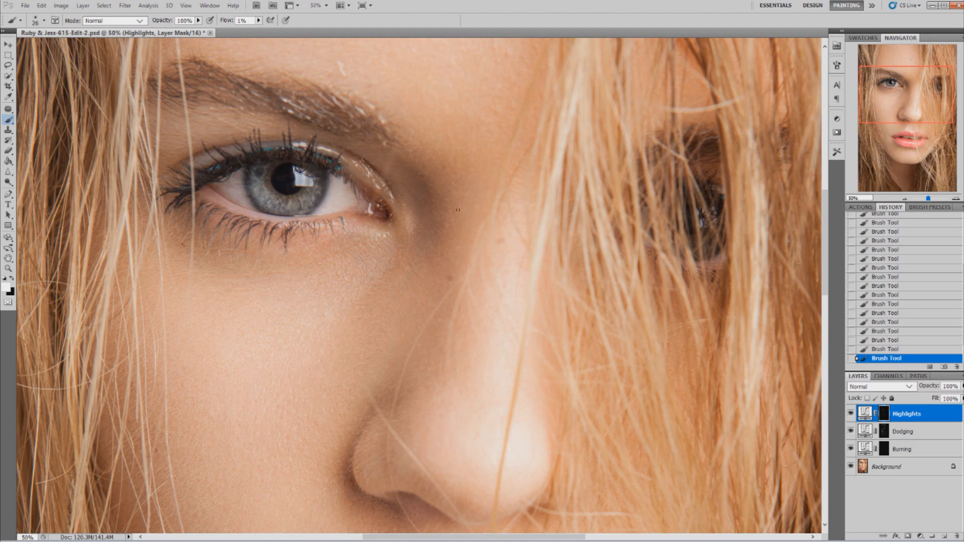
# - View the whole portrait and hide and show the Highlights layer several times to judge its effect, leaving it visible
pyautogui.hotkey('ctrl', '-')
pyautogui.hotkey('ctrl', '-')
pyautogui.hotkey('ctrl', '-')
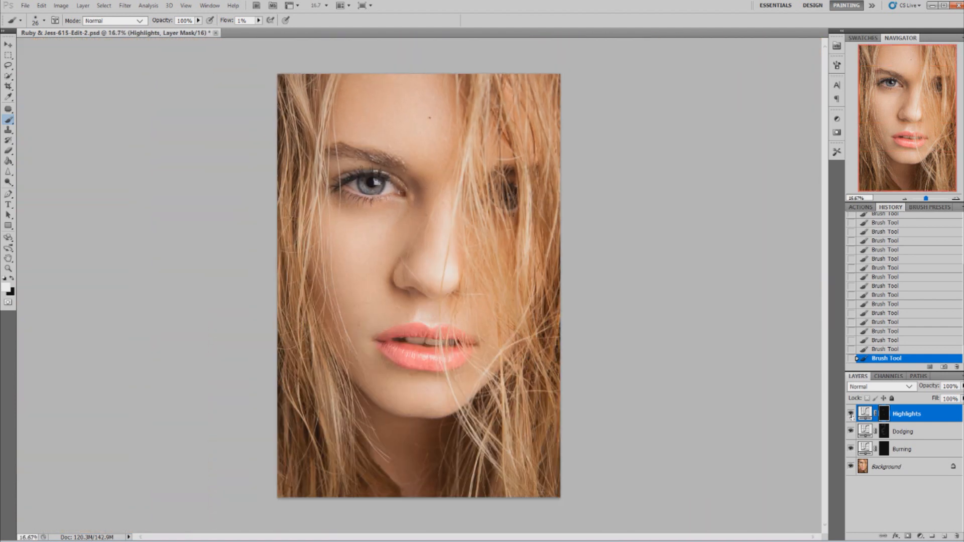
pyautogui.click(851, 415)
pyautogui.click(851, 415)
pyautogui.click(851, 414)
pyautogui.click(850, 413)
pyautogui.click(850, 413)
pyautogui.click(850, 414)
pyautogui.click(851, 414)
pyautogui.click(850, 414)
# - Darken the eyebrow of the visible eye on the Burning mask with the 26 px brush at 1% flow
pyautogui.click(8, 269)
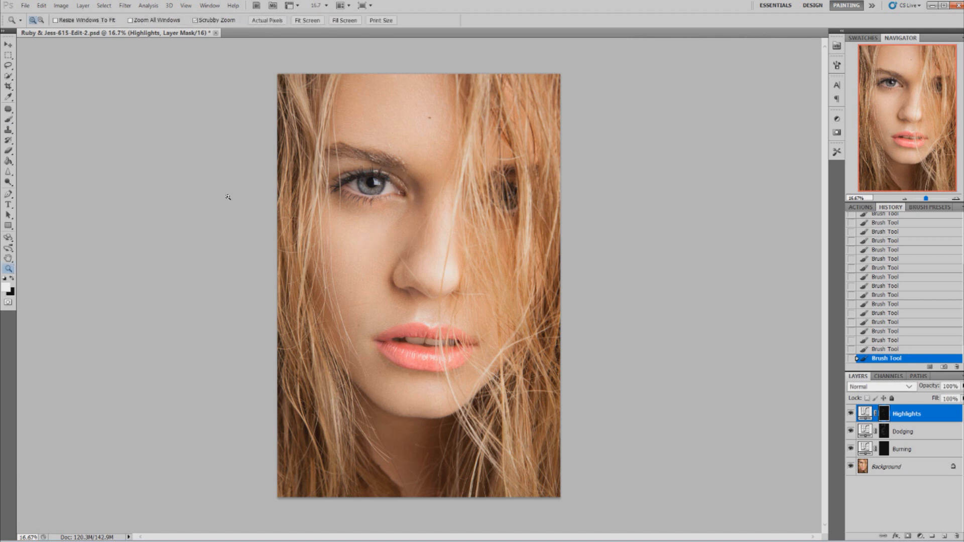
pyautogui.click(322, 173)
pyautogui.click(321, 140)
pyautogui.click(309, 151)
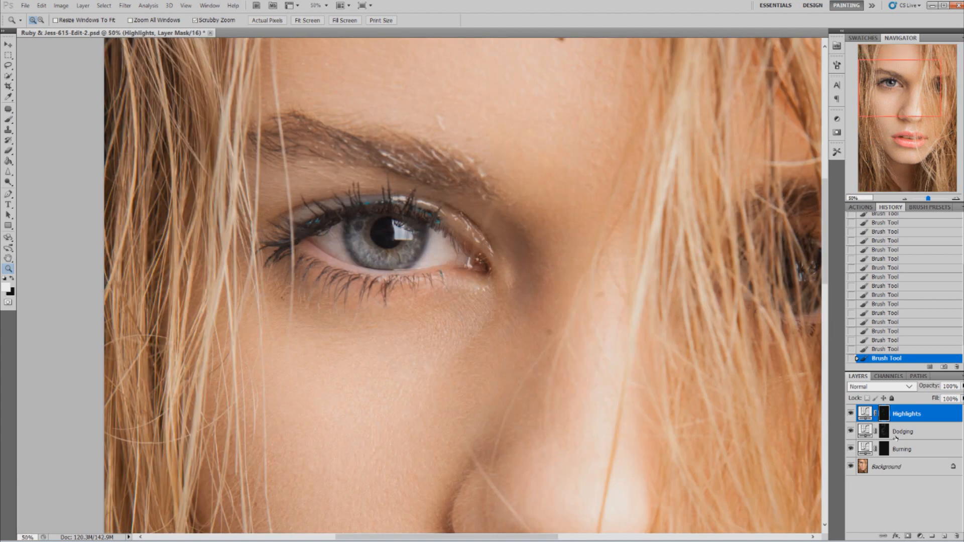
pyautogui.click(904, 451)
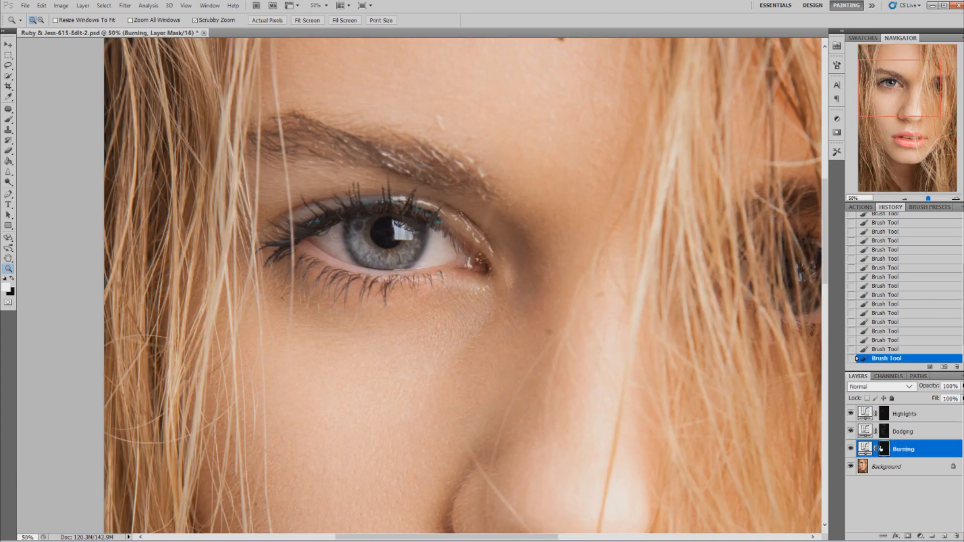
pyautogui.click(9, 121)
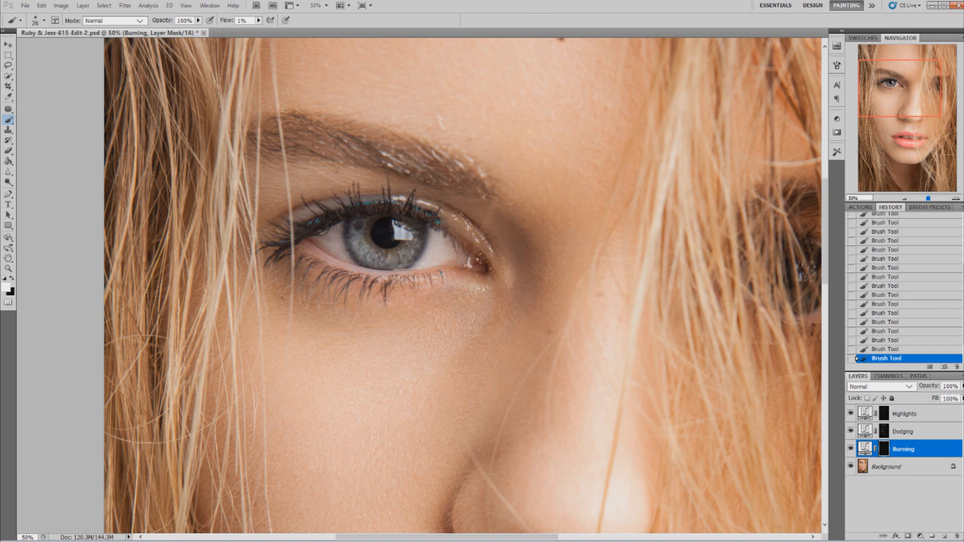
# - Compare the whole portrait with the Burning layer hidden and shown, leaving it visible
pyautogui.hotkey('ctrl', '-')
pyautogui.hotkey('ctrl', '-')
pyautogui.hotkey('ctrl', '-')
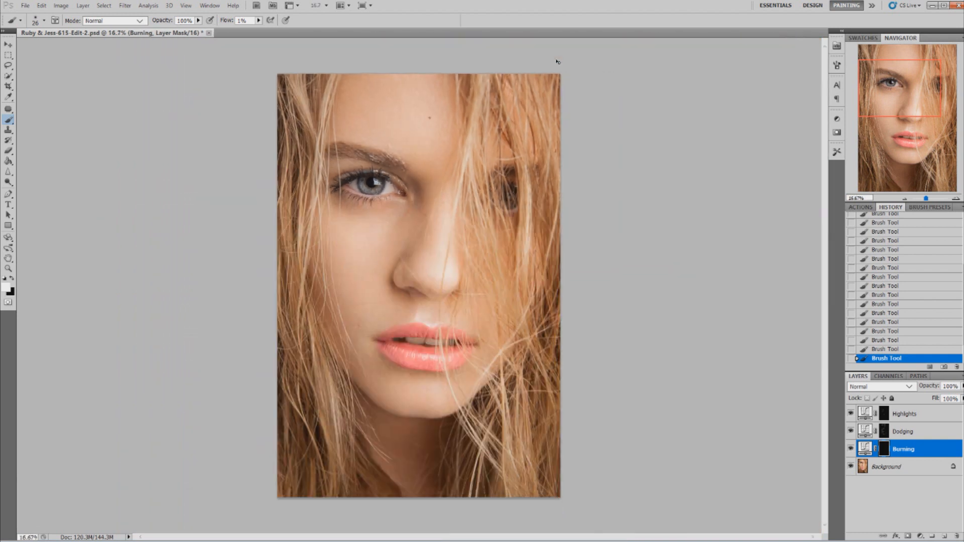
pyautogui.hotkey('ctrl', '-')
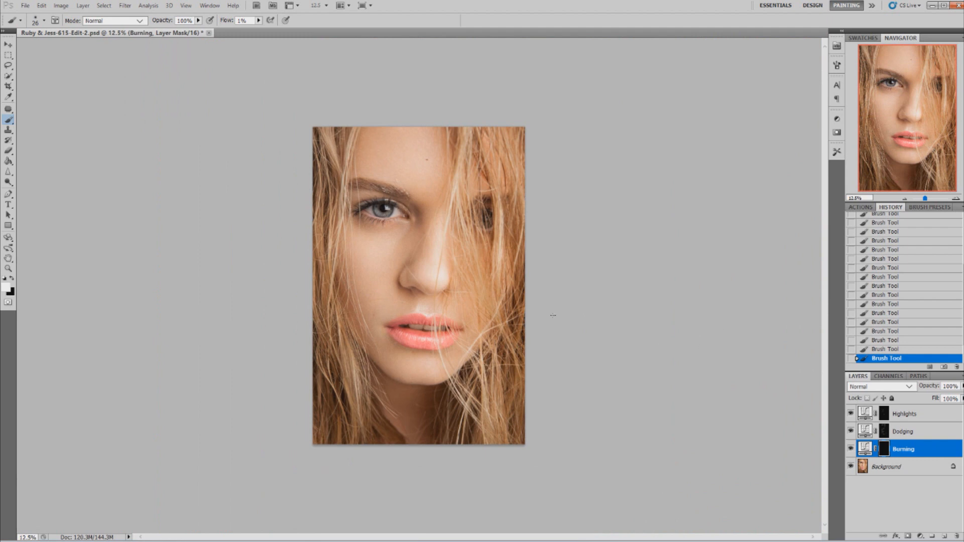
pyautogui.click(849, 449)
pyautogui.click(849, 449)
# - Lighten the fine shadows around the visible eye on the Dodging mask with the 26 px brush
pyautogui.click(8, 268)
pyautogui.click(358, 188)
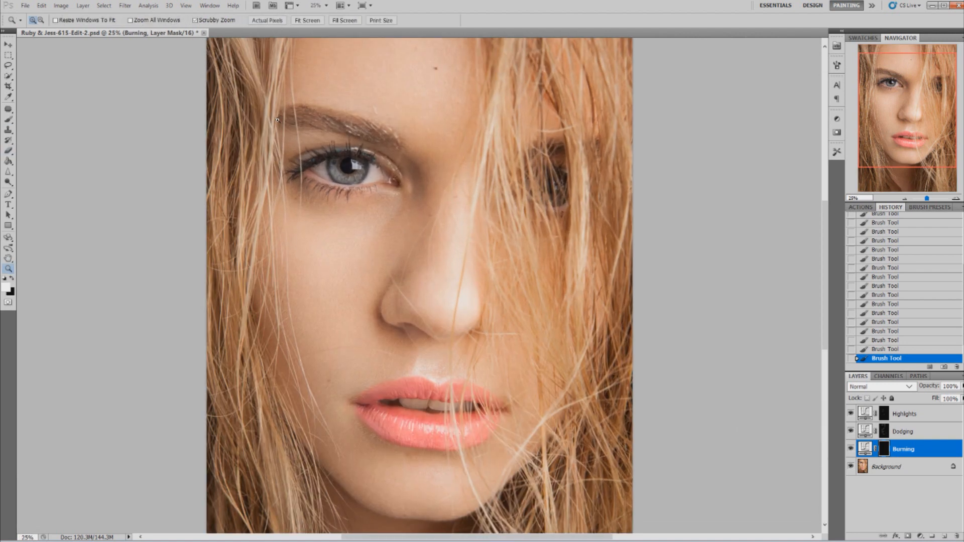
pyautogui.click(277, 120)
pyautogui.click(277, 120)
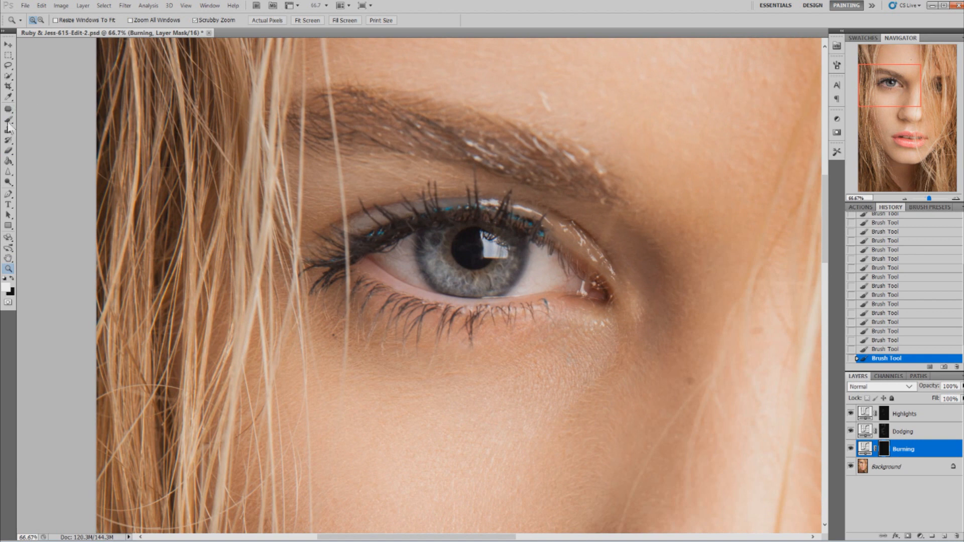
pyautogui.click(9, 120)
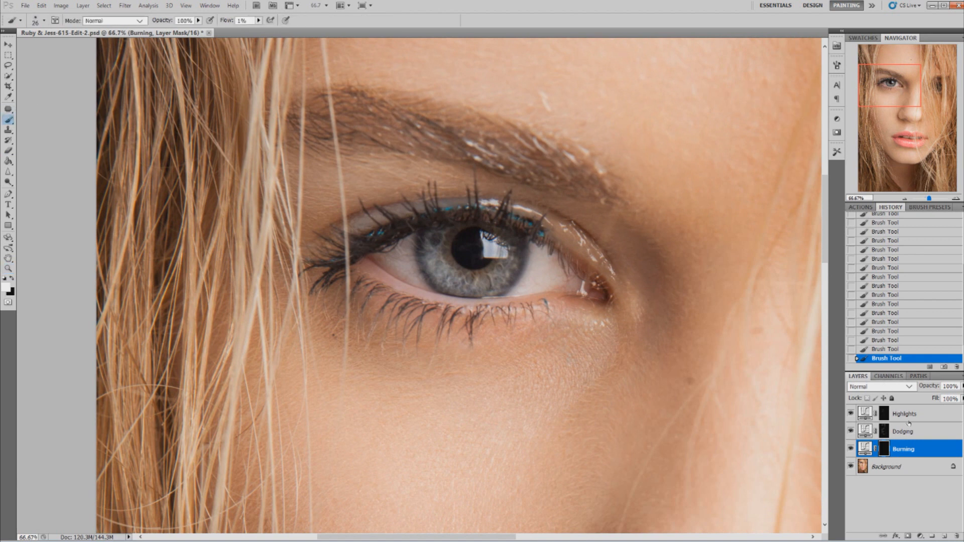
pyautogui.click(909, 433)
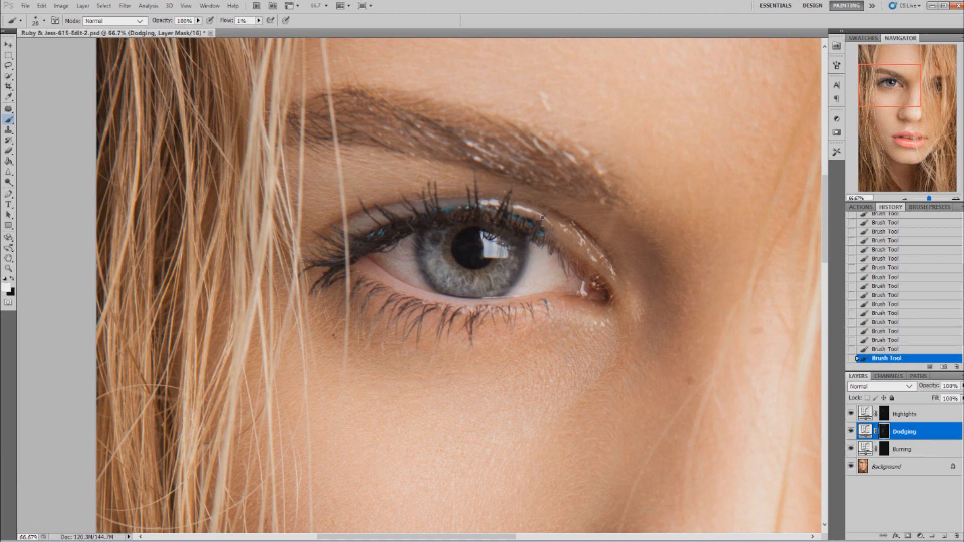
# - Set the brush flow to 5% and darken the blue makeup specks along the upper lash line on the Burning mask
pyautogui.click(905, 455)
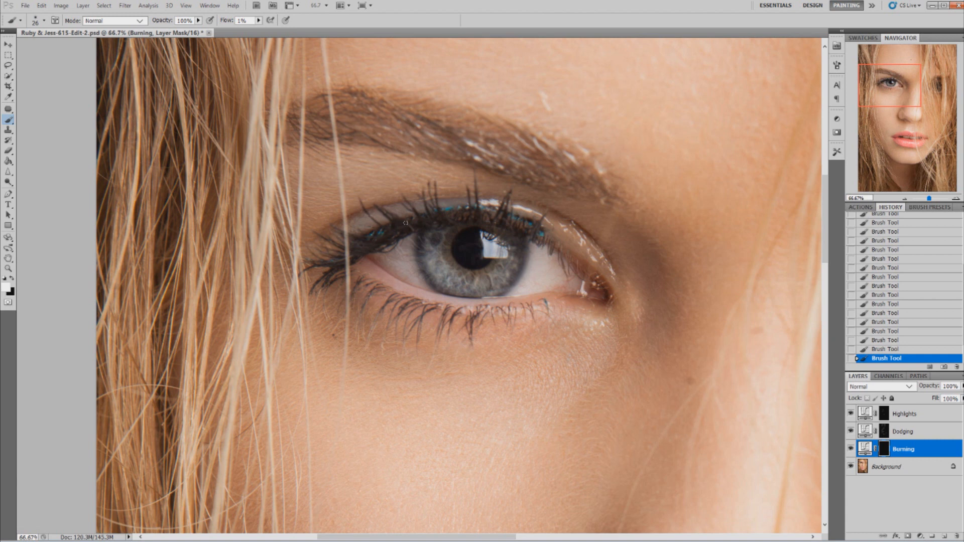
pyautogui.click(258, 20)
pyautogui.moveTo(259, 29); pyautogui.dragTo(261, 30)
pyautogui.click(409, 207)
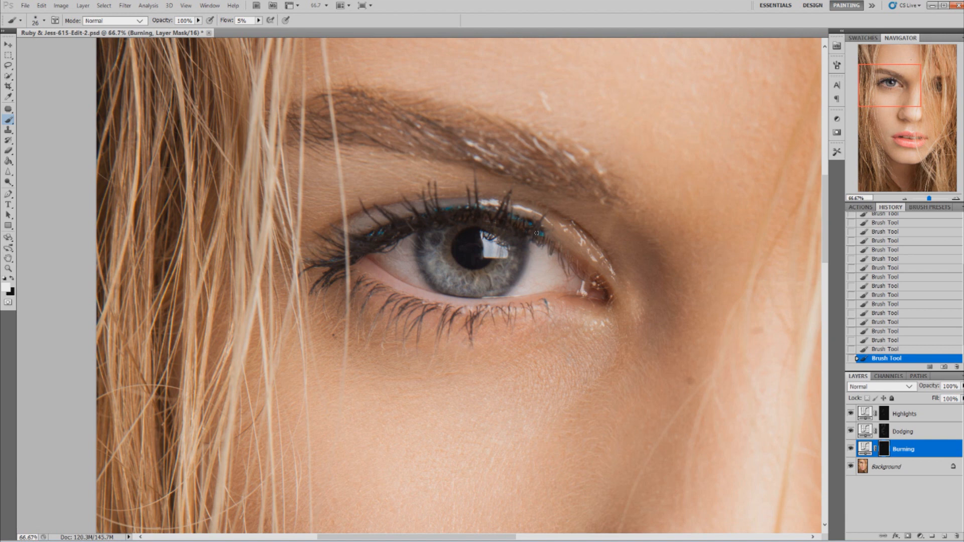
pyautogui.moveTo(550, 239); pyautogui.dragTo(580, 267)
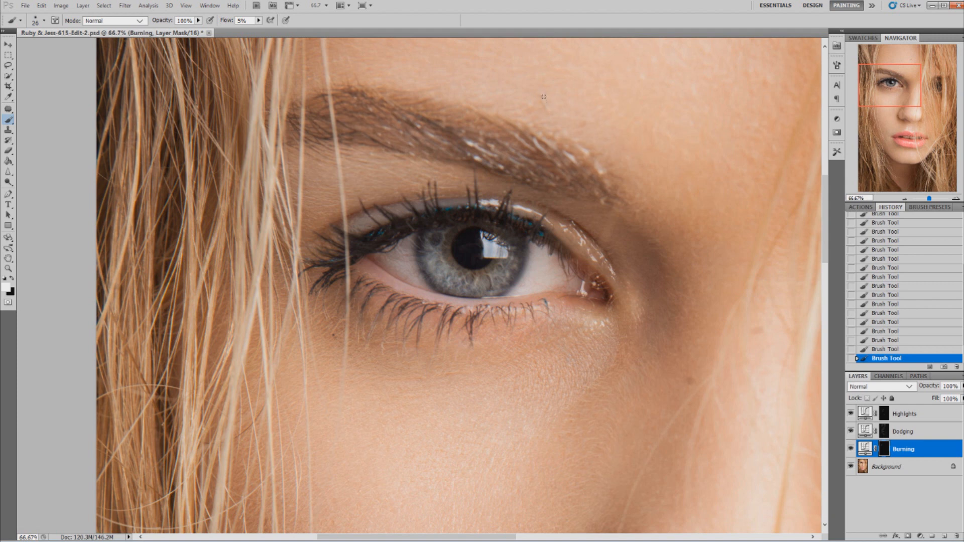
# - Undo the last three brush strokes on the Burning mask along the upper lash line
pyautogui.moveTo(825, 202); pyautogui.dragTo(826, 182)
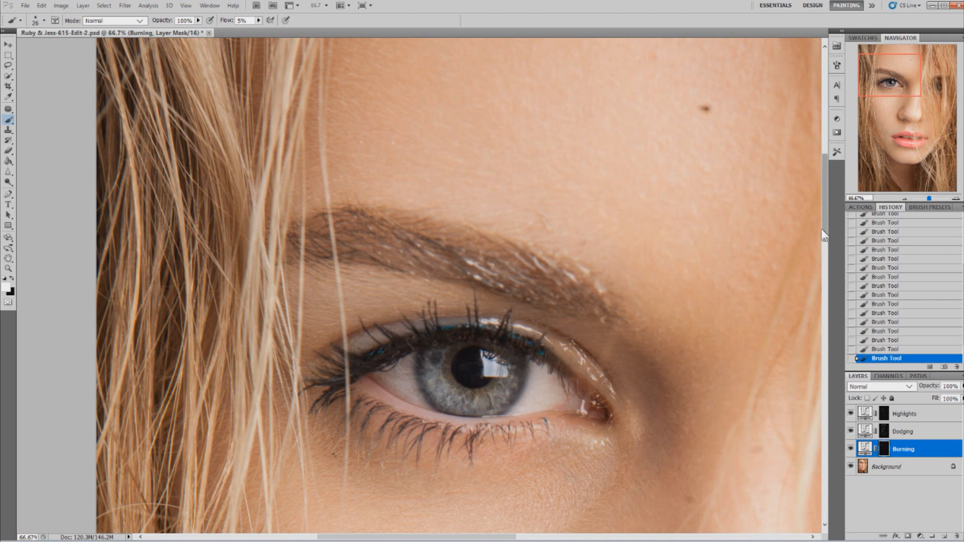
pyautogui.moveTo(821, 229); pyautogui.dragTo(814, 288)
pyautogui.hotkey('ctrl', 'alt', 'z')
pyautogui.hotkey('ctrl', 'alt', 'z')
pyautogui.hotkey('ctrl', 'alt', 'z')
# - Compare the whole portrait with the Burning layer hidden and shown, ending with it visible
pyautogui.hotkey('ctrl', '-')
pyautogui.hotkey('ctrl', '-')
pyautogui.hotkey('ctrl', '-')
pyautogui.hotkey('ctrl', '-')
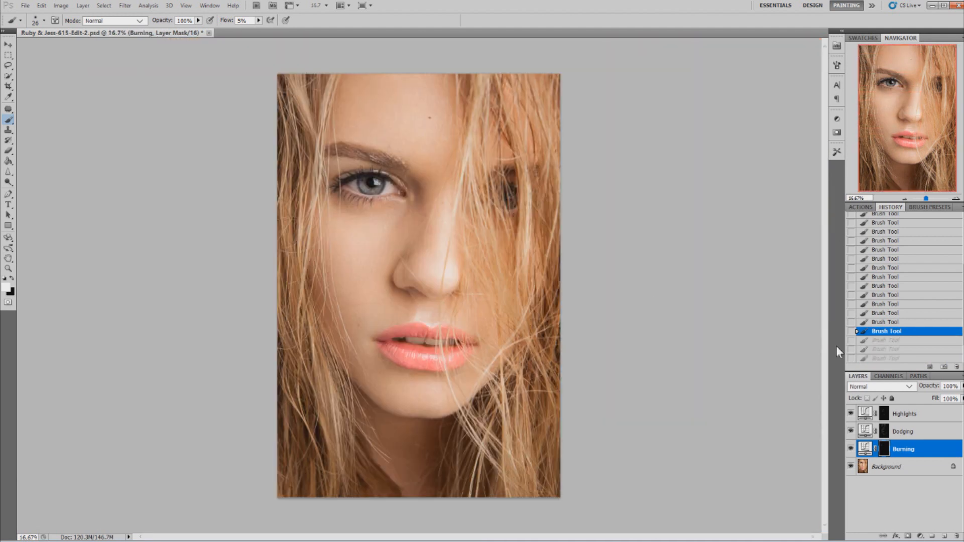
pyautogui.click(851, 449)
pyautogui.click(851, 449)
pyautogui.click(850, 449)
pyautogui.click(850, 449)
# - Lighten the shadow below the outer lower lashes on the Dodging mask with a soft 39 px brush at 5% flow
pyautogui.press('z')
pyautogui.click(371, 206)
pyautogui.click(372, 206)
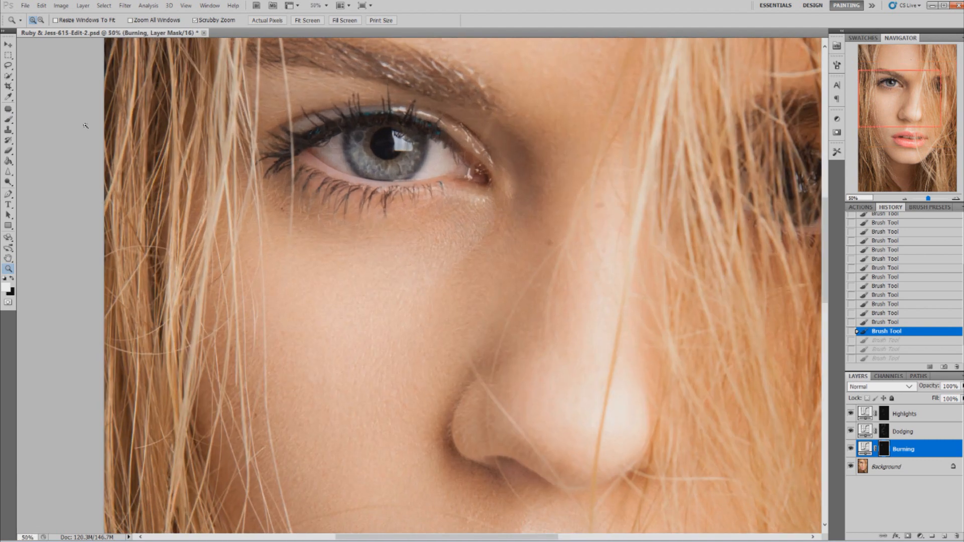
pyautogui.click(8, 119)
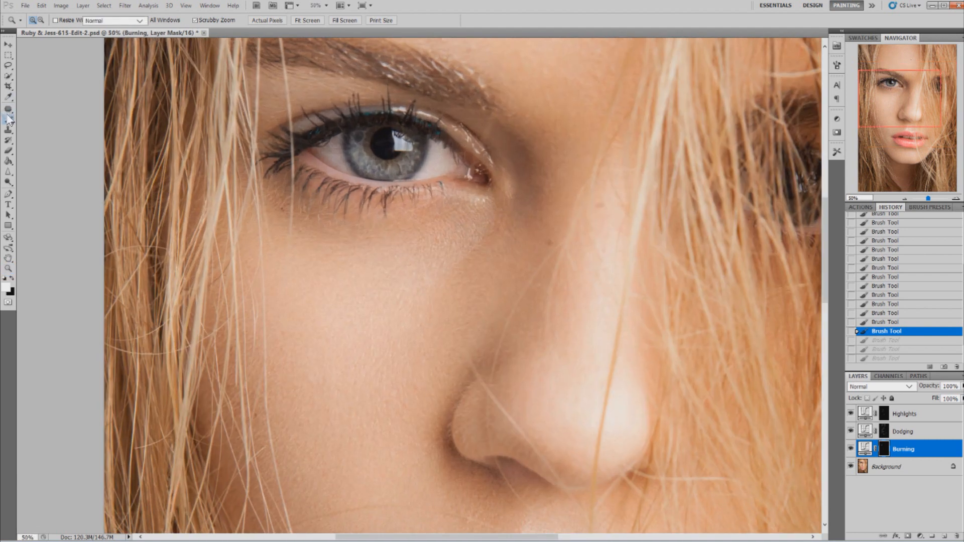
pyautogui.click(903, 433)
pyautogui.click(43, 20)
pyautogui.moveTo(24, 47); pyautogui.dragTo(29, 47)
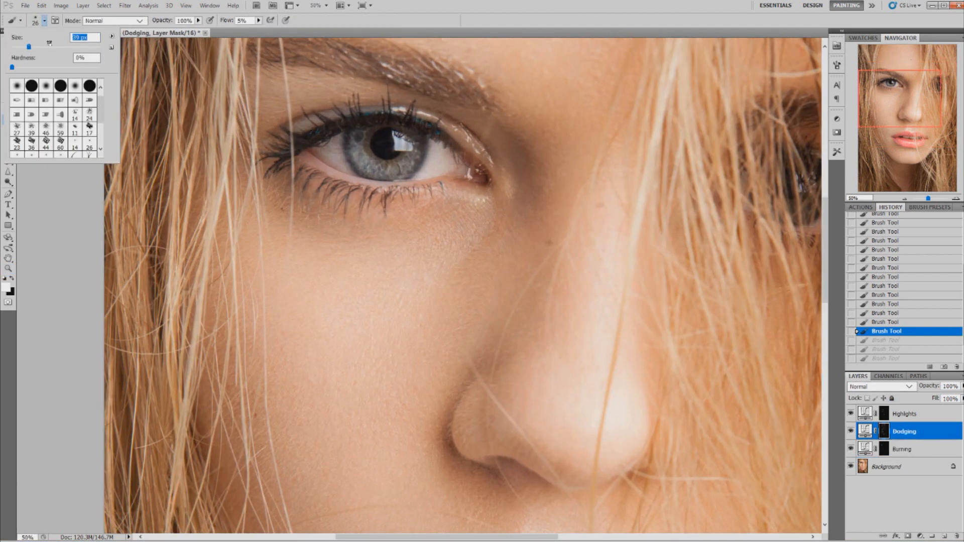
pyautogui.moveTo(297, 223); pyautogui.dragTo(309, 228)
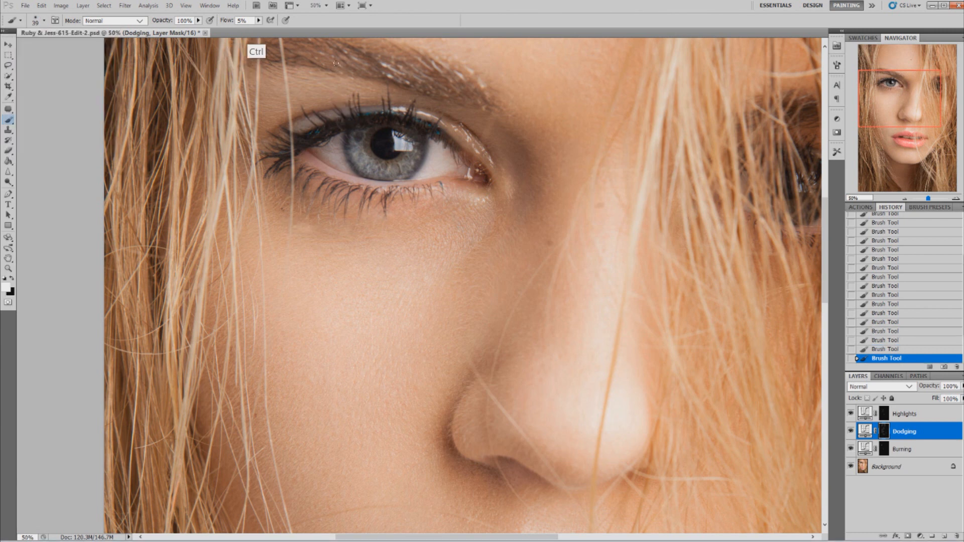
# - Undo the last dodging stroke, set the brush flow to 1% and lighten the shadows under the visible eye
pyautogui.click(258, 20)
pyautogui.hotkey('ctrl', 'z')
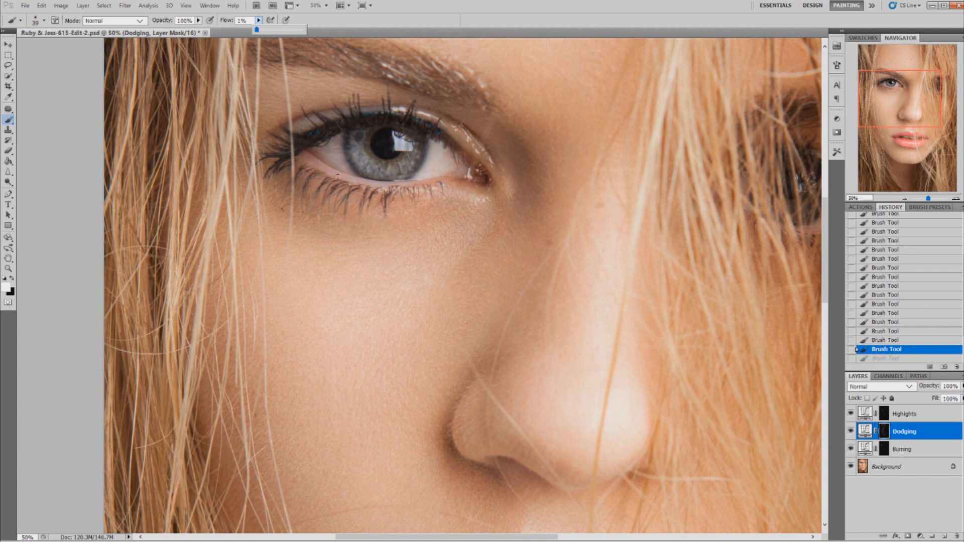
pyautogui.click(303, 230)
pyautogui.moveTo(393, 243); pyautogui.dragTo(387, 238)
pyautogui.moveTo(451, 219); pyautogui.dragTo(442, 221)
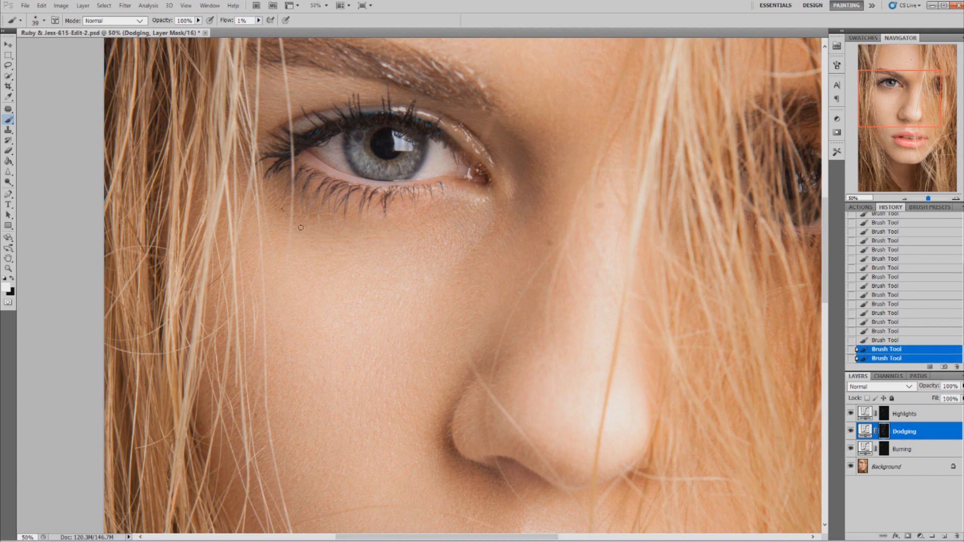
# - Duplicate the Background layer and remove the mole on the forehead from the copy with the Patch tool
pyautogui.moveTo(826, 237)
pyautogui.mouseDown()
pyautogui.moveTo(829, 218)
pyautogui.moveTo(827, 227)
pyautogui.mouseUp()
pyautogui.moveTo(916, 470); pyautogui.dragTo(944, 536)
pyautogui.click(9, 108)
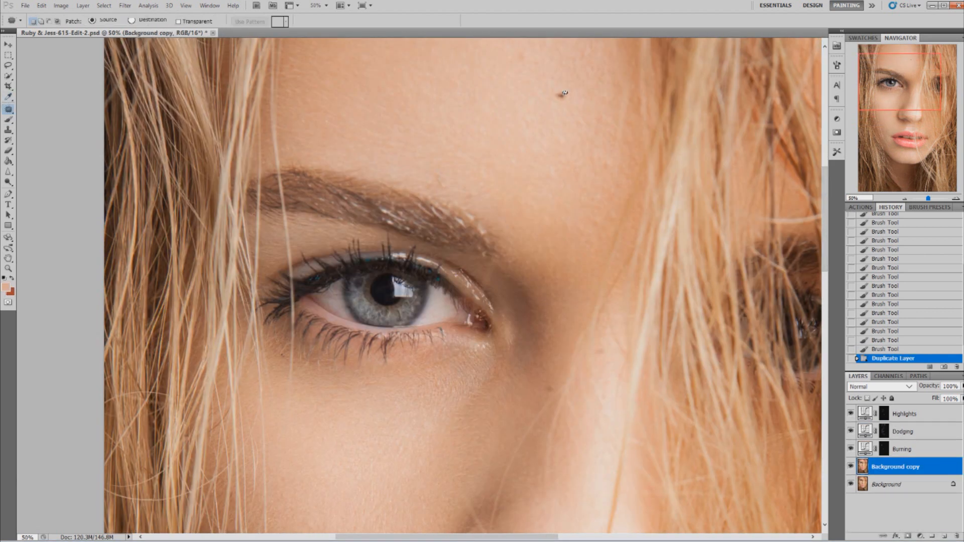
pyautogui.moveTo(562, 92); pyautogui.dragTo(503, 150)
pyautogui.hotkey('ctrl', 'd')
# - Try to patch the small blemish just above the eyebrow on the duplicated background layer
pyautogui.moveTo(448, 174)
pyautogui.mouseDown()
pyautogui.moveTo(439, 189)
pyautogui.moveTo(476, 159)
pyautogui.mouseUp()
pyautogui.hotkey('ctrl', 'd')
pyautogui.moveTo(439, 173)
pyautogui.mouseDown()
pyautogui.moveTo(439, 183)
pyautogui.moveTo(441, 174)
pyautogui.mouseUp()
pyautogui.moveTo(440, 179); pyautogui.dragTo(467, 159)
pyautogui.hotkey('ctrl', 'd')
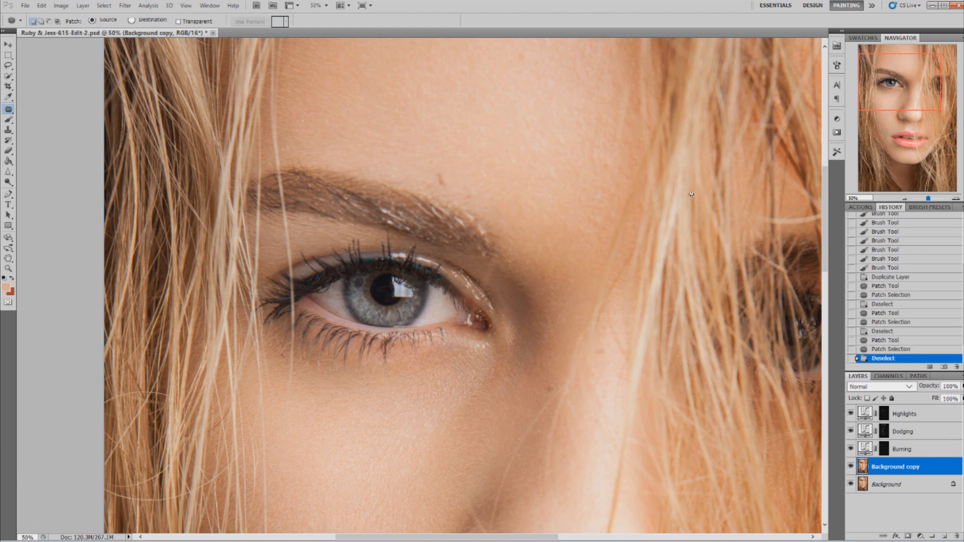
pyautogui.click(911, 333)
pyautogui.click(904, 304)
# - Patch the small spot at the hair-side edge of the nose with nearby skin and deselect
pyautogui.moveTo(824, 200); pyautogui.dragTo(825, 253)
pyautogui.moveTo(641, 275); pyautogui.dragTo(642, 277)
pyautogui.moveTo(642, 276); pyautogui.dragTo(651, 278)
pyautogui.hotkey('ctrl', 'd')
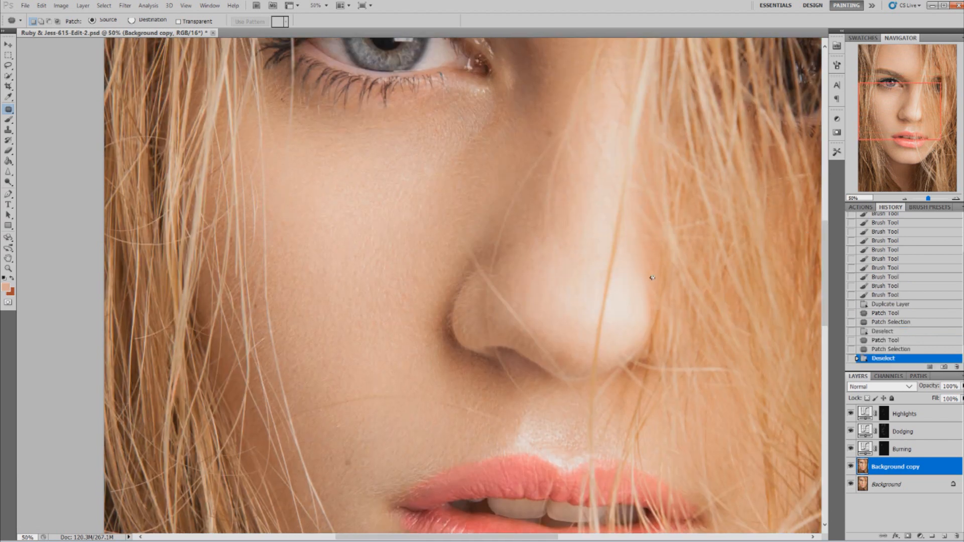
# - Try to patch the blemish in the skin just below the lower lip
pyautogui.moveTo(823, 259); pyautogui.dragTo(819, 303)
pyautogui.moveTo(531, 410); pyautogui.dragTo(538, 407)
pyautogui.hotkey('ctrl', 'd')
pyautogui.click(885, 340)
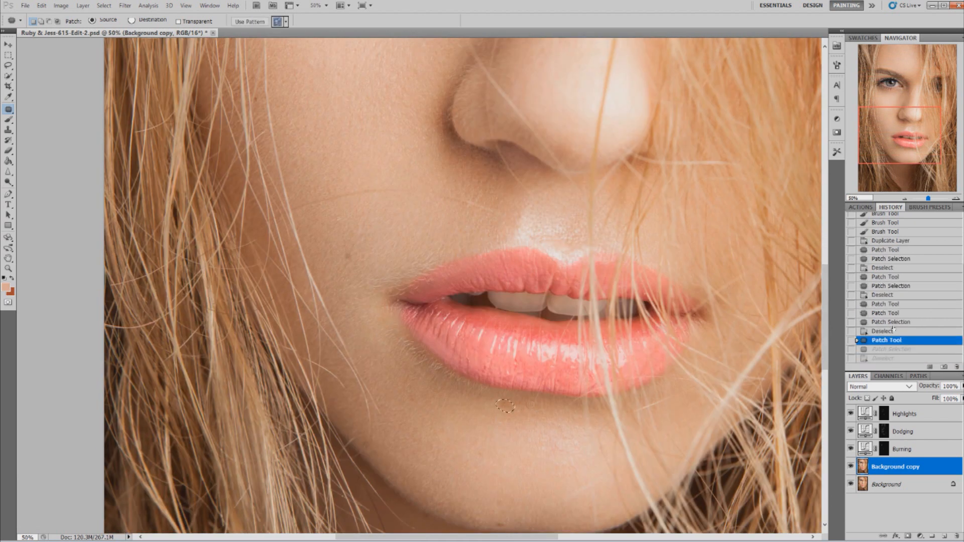
pyautogui.click(884, 332)
# - Heal the stray hair crossing the cheek between the nose and lips using the Content-Aware Spot Healing Brush at 11 px
pyautogui.moveTo(825, 317); pyautogui.dragTo(825, 283)
pyautogui.hotkey('shift', 'j')
pyautogui.hotkey('shift', 'j')
pyautogui.moveTo(290, 374)
pyautogui.mouseDown()
pyautogui.moveTo(377, 353)
pyautogui.moveTo(484, 372)
pyautogui.mouseUp()
pyautogui.click(887, 331)
pyautogui.click(44, 21)
pyautogui.write('17')
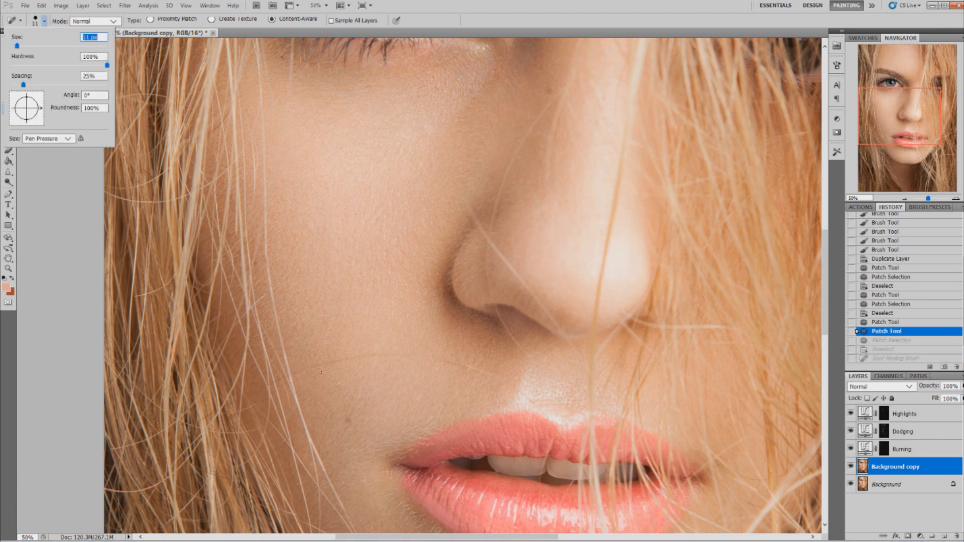
pyautogui.press('Return')
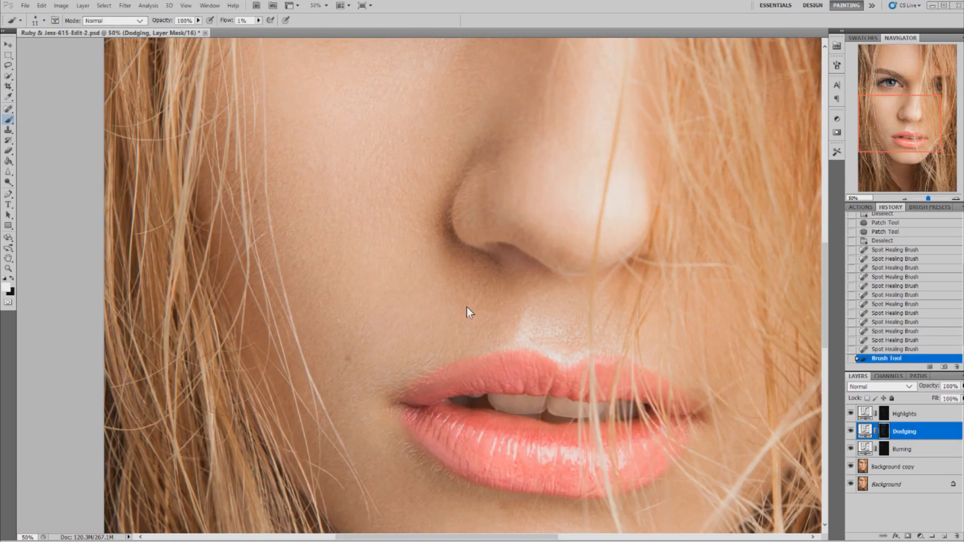
# - Lighten the fine dark patches on the cheek and above the upper lip on the Dodging mask with the 11 px brush at 1% flow
pyautogui.click(68, 83)
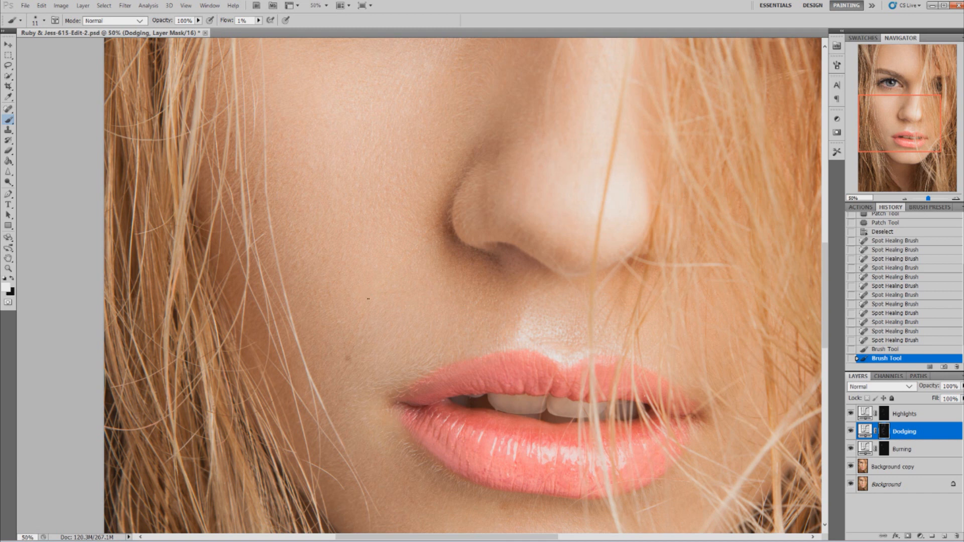
pyautogui.moveTo(368, 299)
pyautogui.mouseDown()
pyautogui.moveTo(345, 299)
pyautogui.moveTo(355, 280)
pyautogui.moveTo(405, 292)
pyautogui.mouseUp()
pyautogui.click(412, 291)
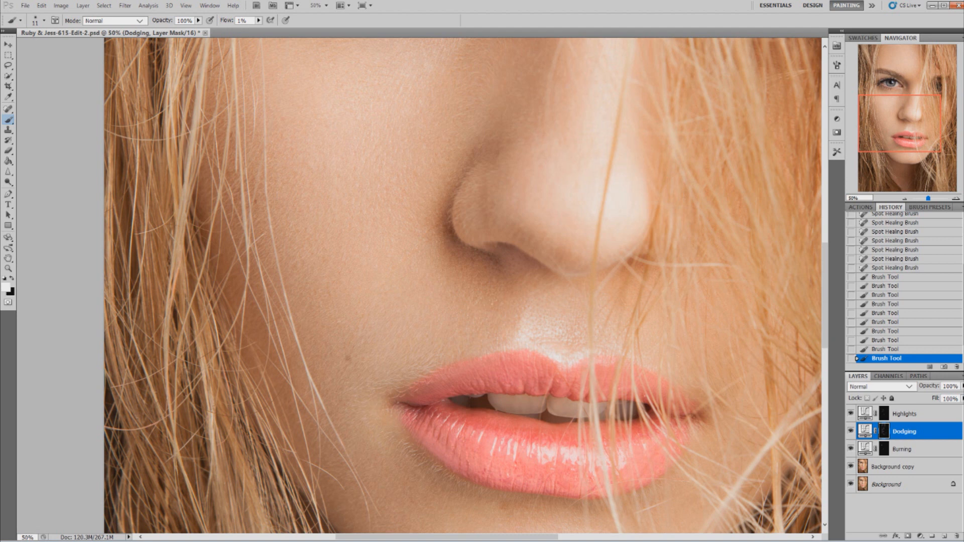
pyautogui.click(502, 296)
# - Compare Snapshot 2 with the originally opened image at full view, ending on Snapshot 2
pyautogui.moveTo(824, 254); pyautogui.dragTo(833, 178)
pyautogui.hotkey('ctrl', '0')
pyautogui.scroll(5, 899, 281)
pyautogui.click(856, 253)
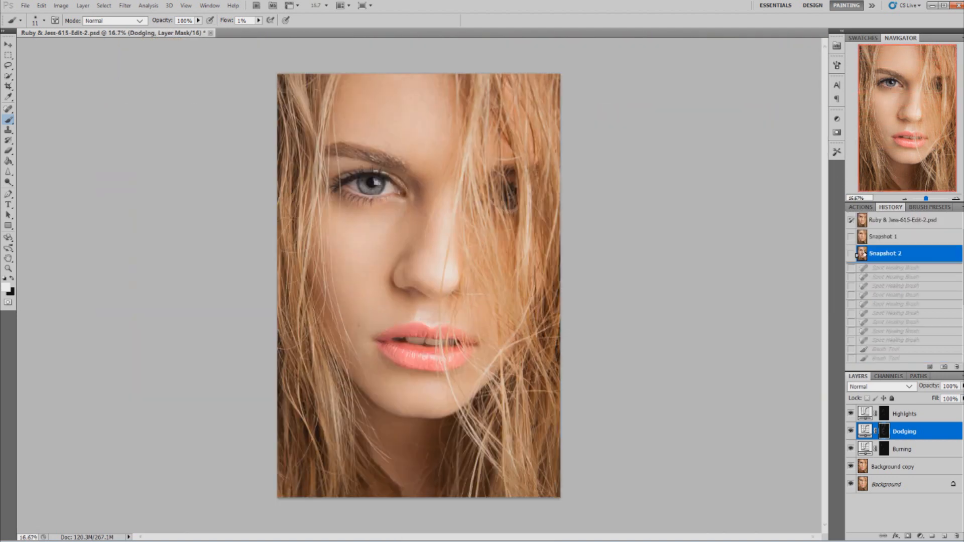
pyautogui.click(891, 219)
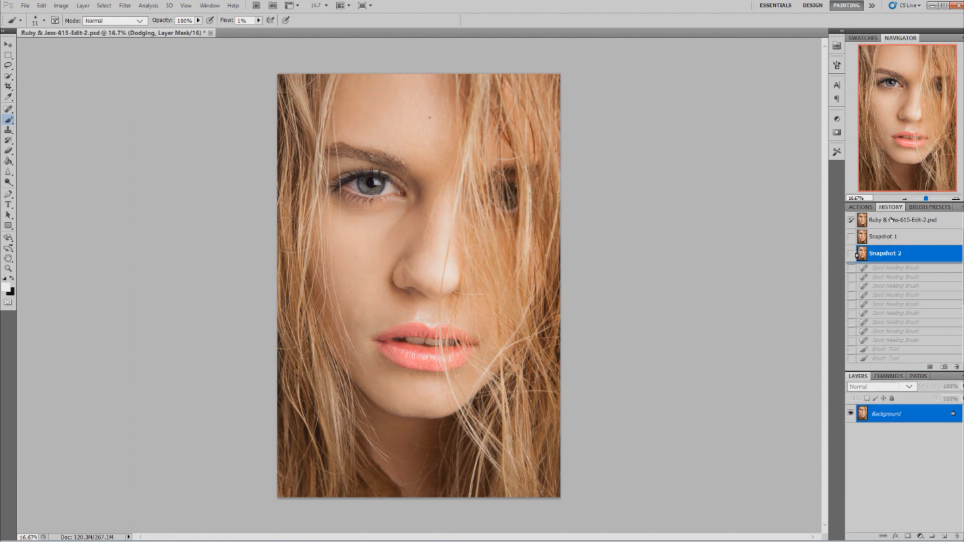
pyautogui.click(881, 249)
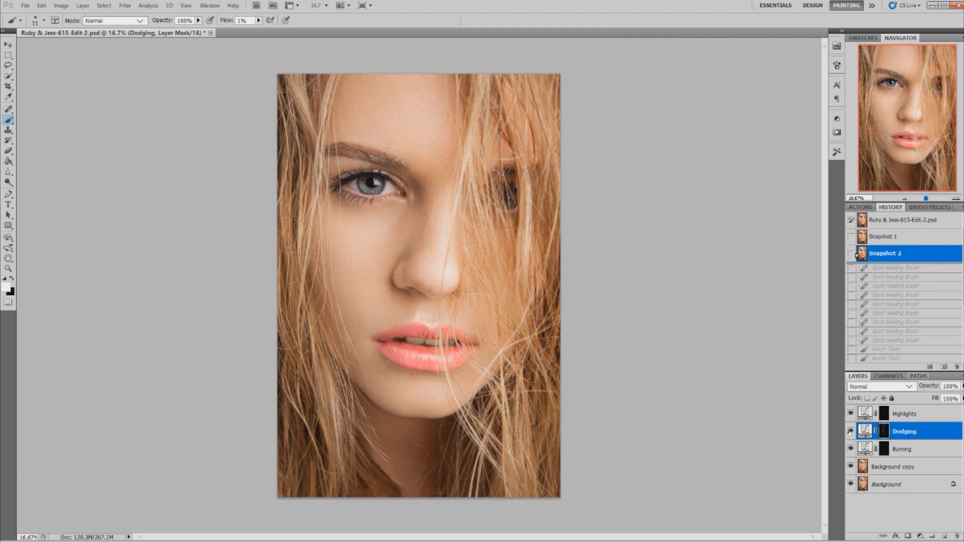
# - Hide and show the Burning, Dodging and Highlights layers one by one to review each effect, leaving all visible
pyautogui.click(850, 450)
pyautogui.click(850, 450)
pyautogui.click(850, 431)
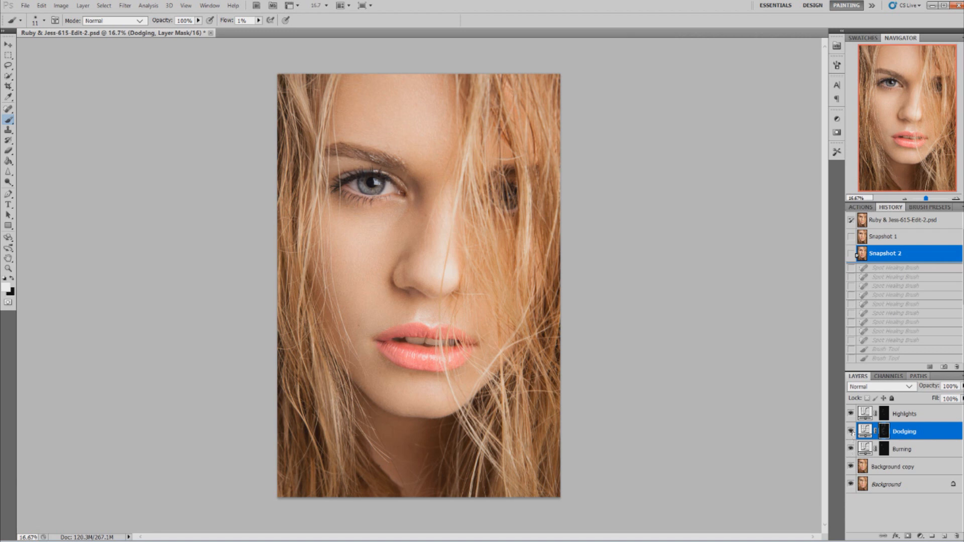
pyautogui.click(850, 431)
pyautogui.click(851, 414)
pyautogui.click(851, 413)
pyautogui.click(851, 413)
pyautogui.click(851, 414)
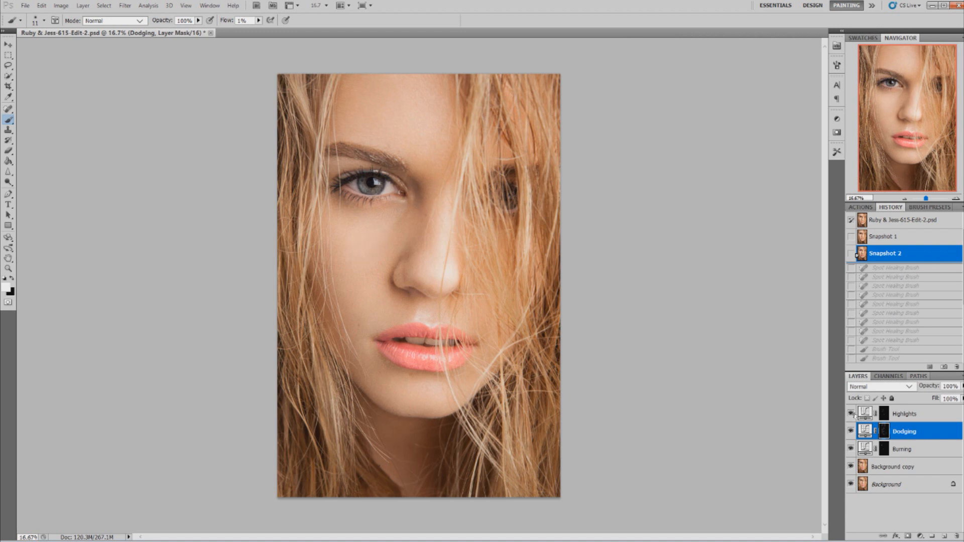